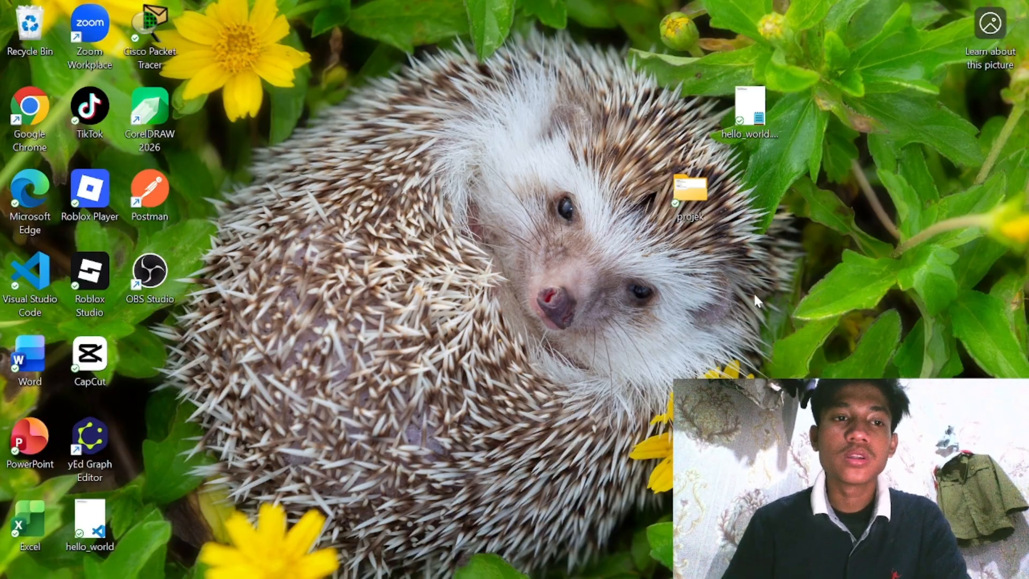
# Open Chrome, search the web for "dowload virtual box" and open the Downloads - Oracle VM VirtualBox result.
pyautogui.doubleClick(16, 118)
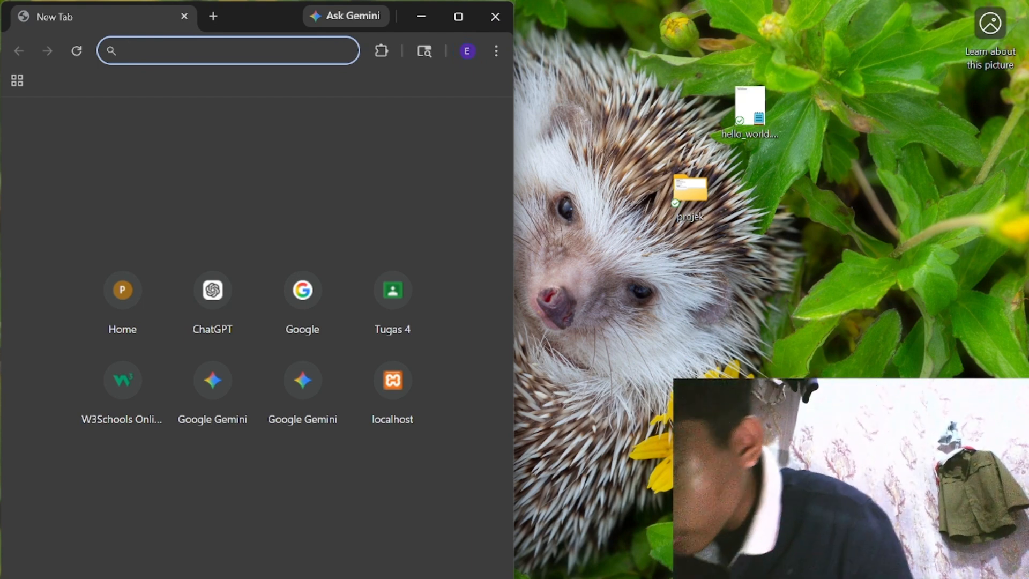
pyautogui.write('do')
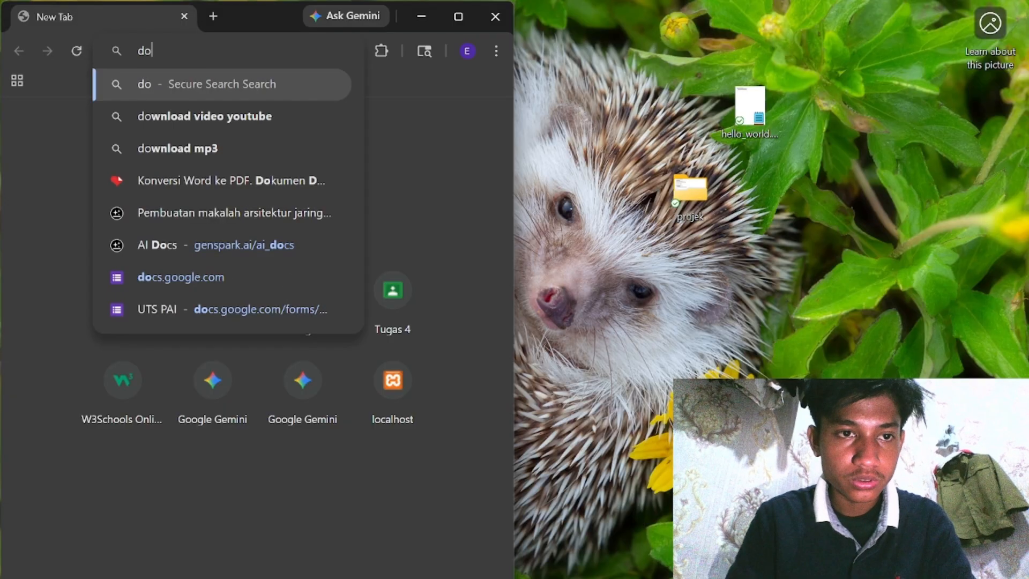
pyautogui.write('wload')
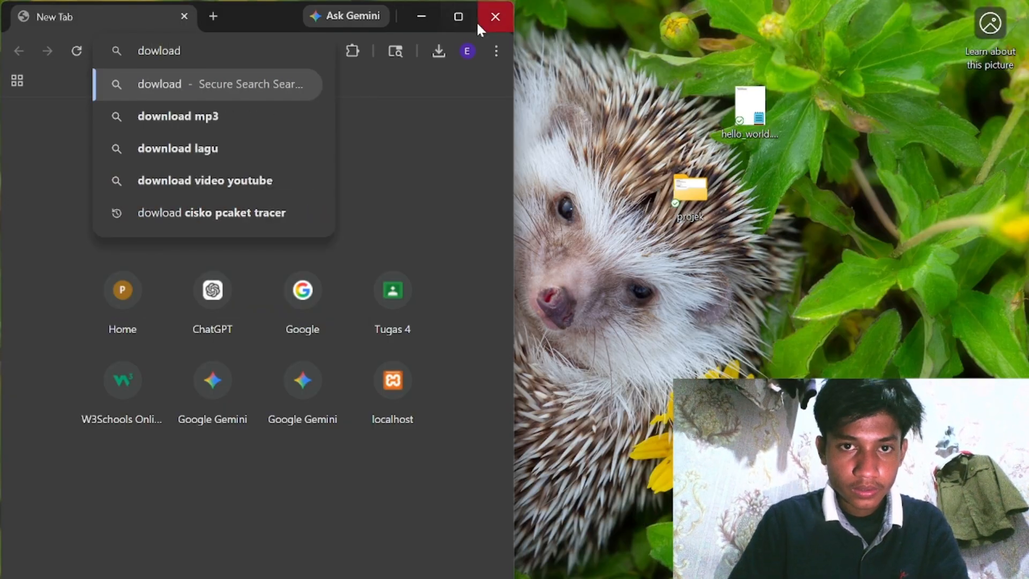
pyautogui.click(454, 17)
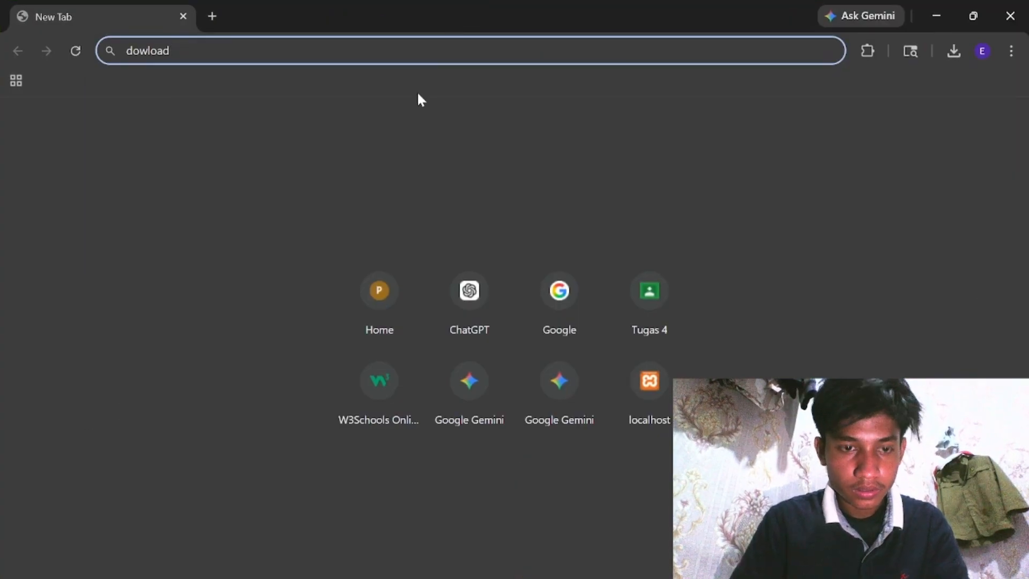
pyautogui.write('virt')
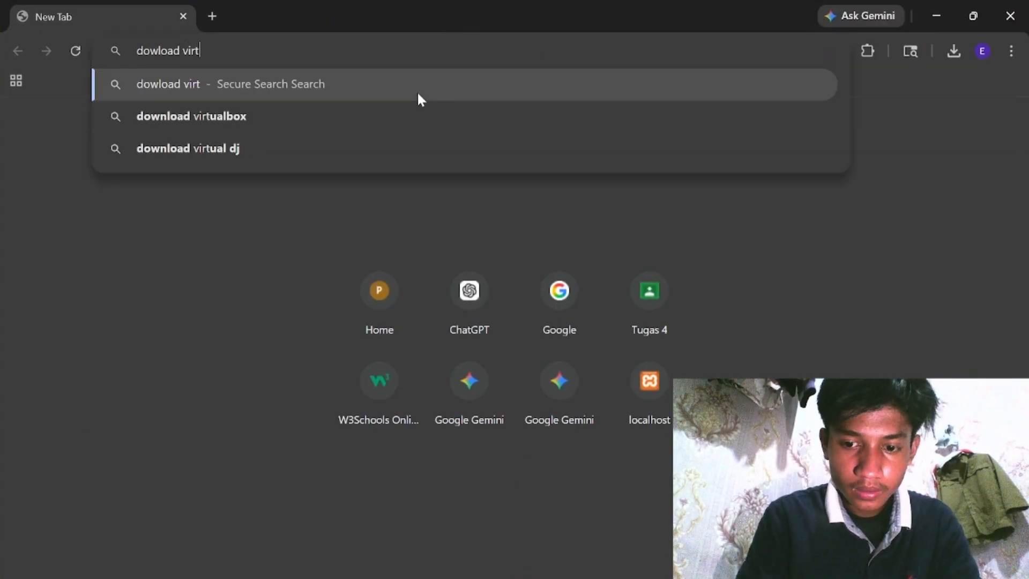
pyautogui.write('ual box')
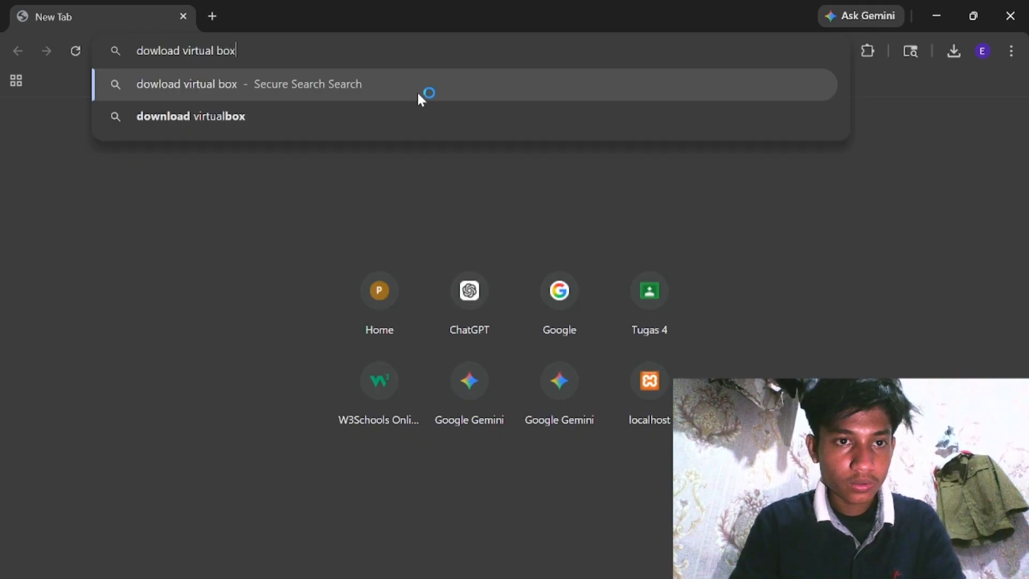
pyautogui.press('Return')
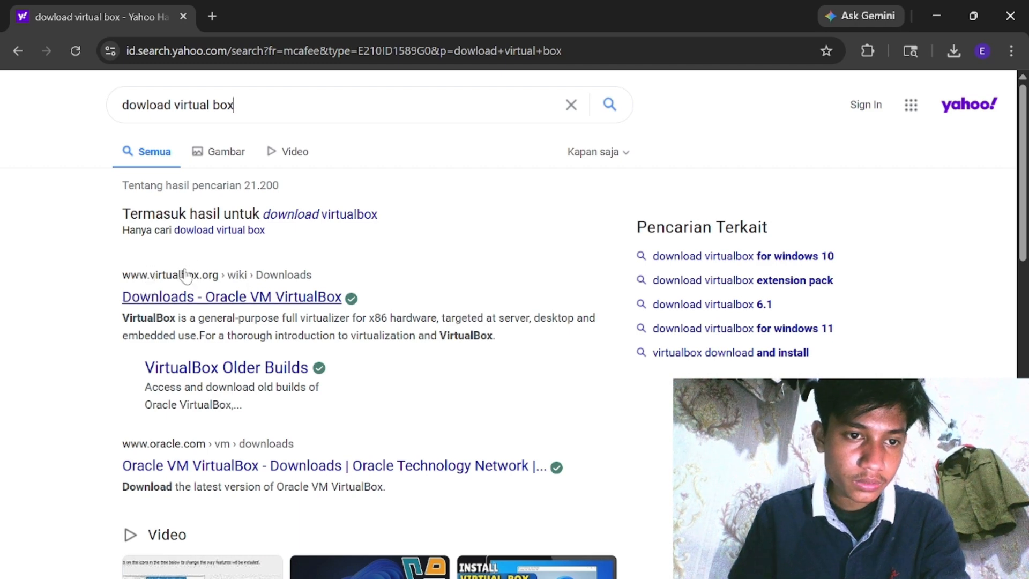
pyautogui.click(230, 298)
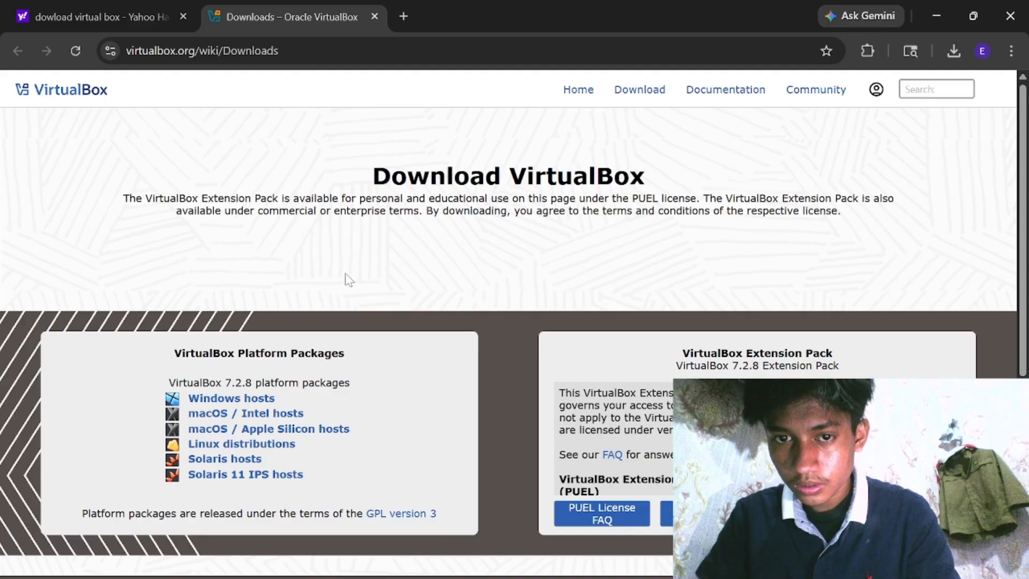
# Look over the VirtualBox download page, from the platform packages down to the SDK and source code sections.
pyautogui.scroll(-7, 345, 279)
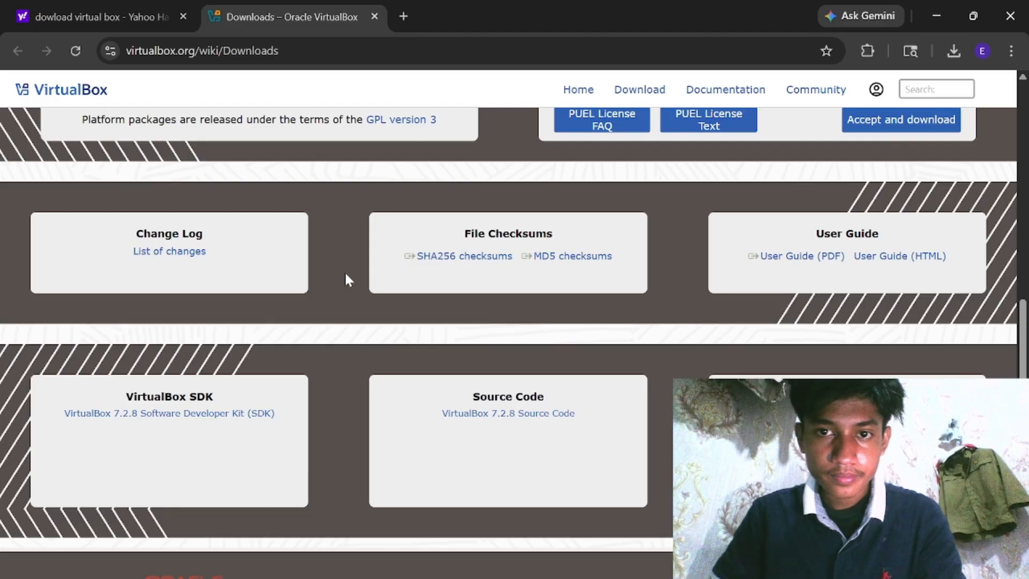
pyautogui.click(640, 91)
pyautogui.scroll(-5, 524, 225)
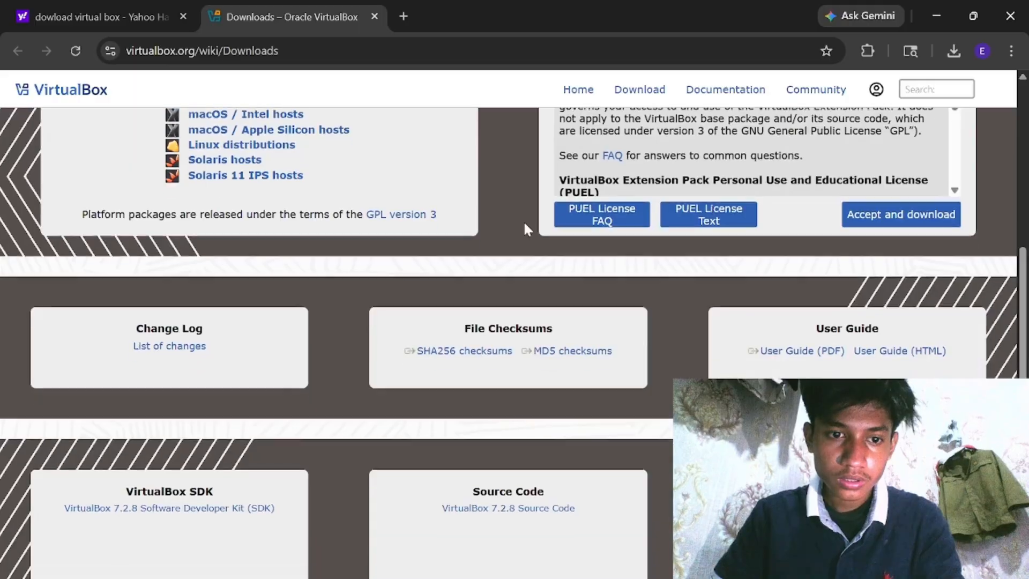
pyautogui.scroll(5, 523, 221)
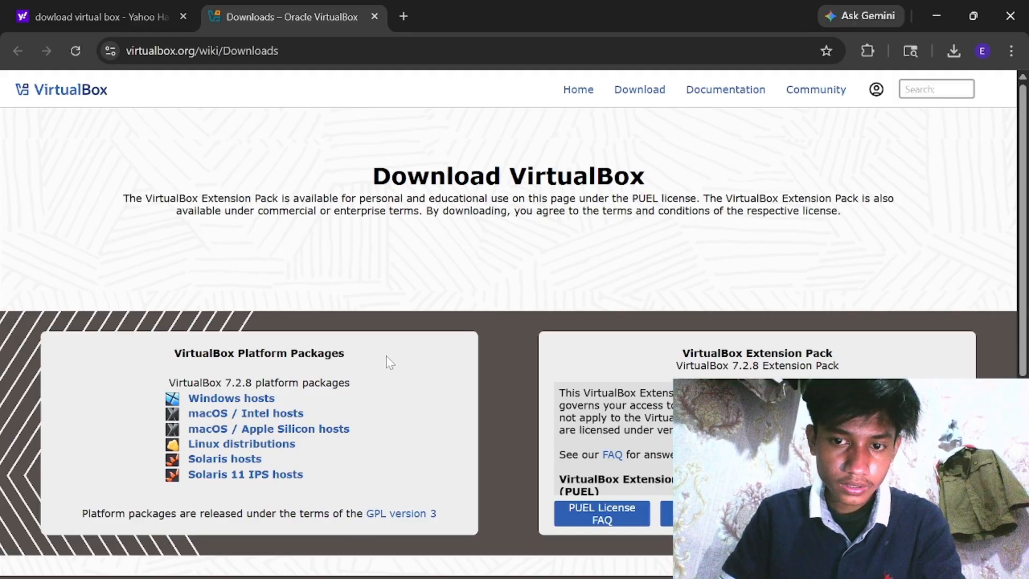
pyautogui.scroll(-4, 389, 363)
pyautogui.scroll(-3, 387, 362)
pyautogui.scroll(6, 386, 361)
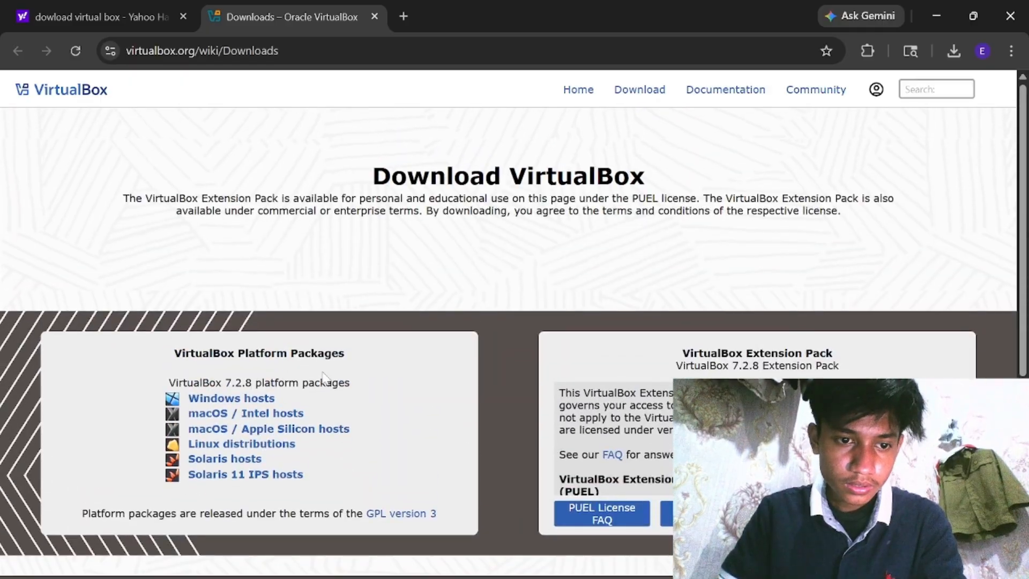
pyautogui.scroll(-6, 324, 375)
pyautogui.scroll(7, 322, 373)
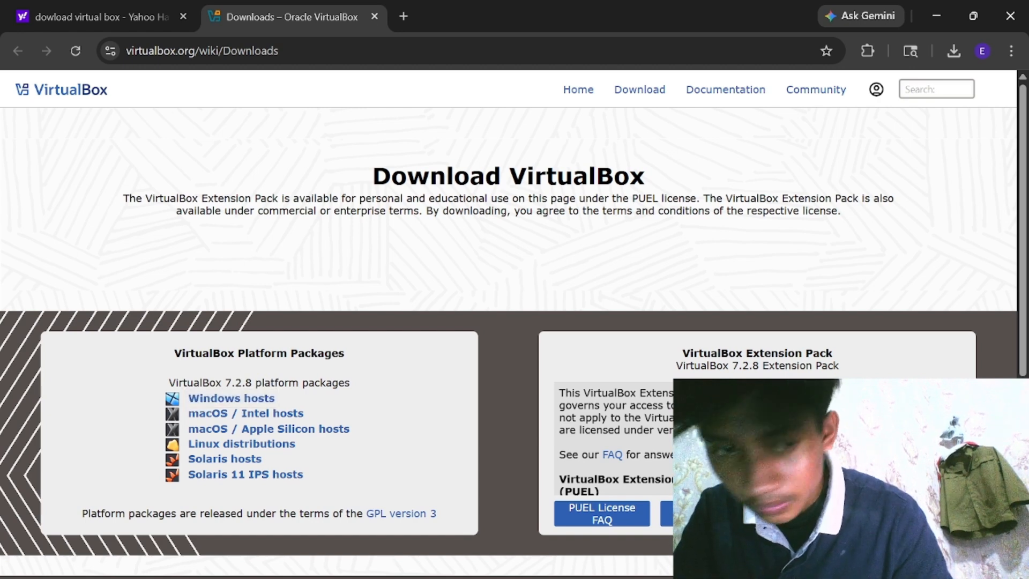
# Download the VirtualBox 7.2.8 platform package for Windows hosts and check its progress in the recent downloads.
pyautogui.click(228, 399)
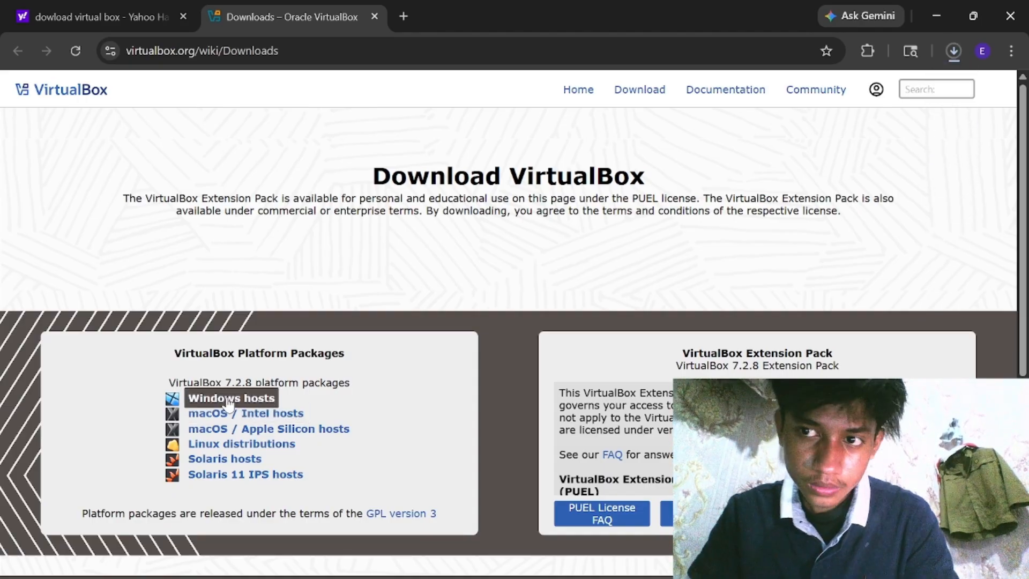
pyautogui.click(953, 50)
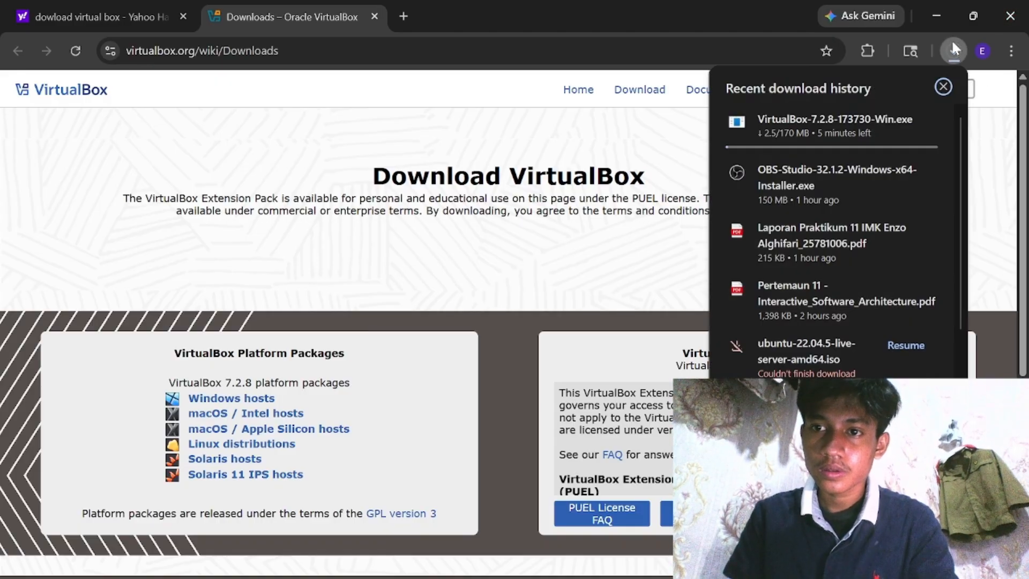
pyautogui.click(953, 49)
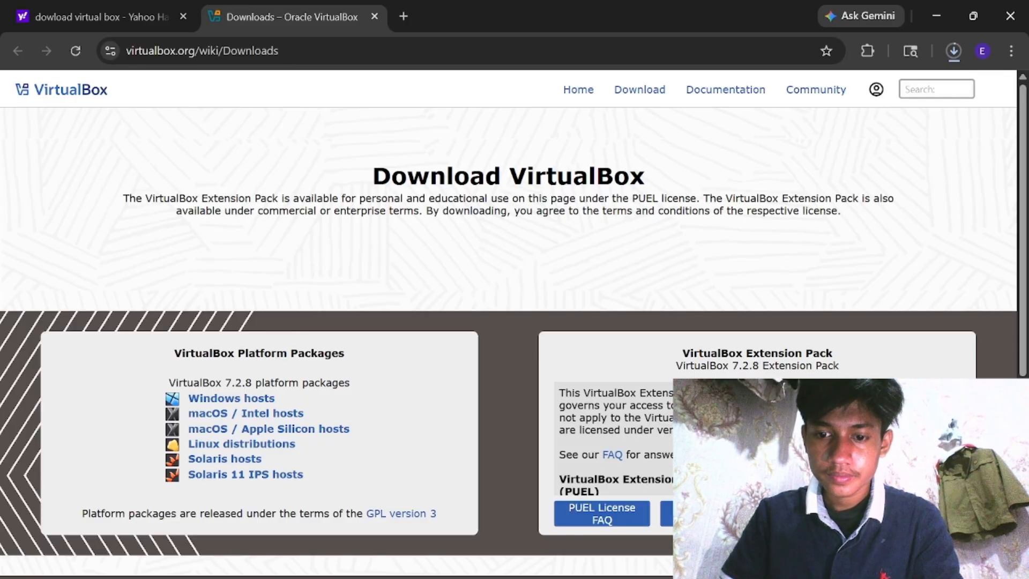
pyautogui.click(952, 46)
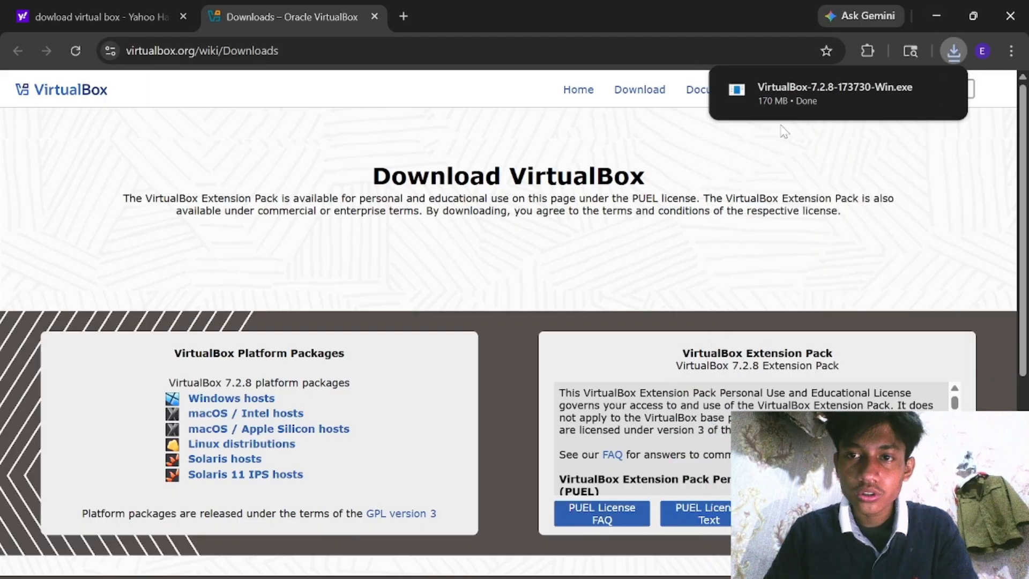
# Run the downloaded VirtualBox-7.2.8-173730-Win.exe installer and accept the terms of its license agreement.
pyautogui.click(812, 88)
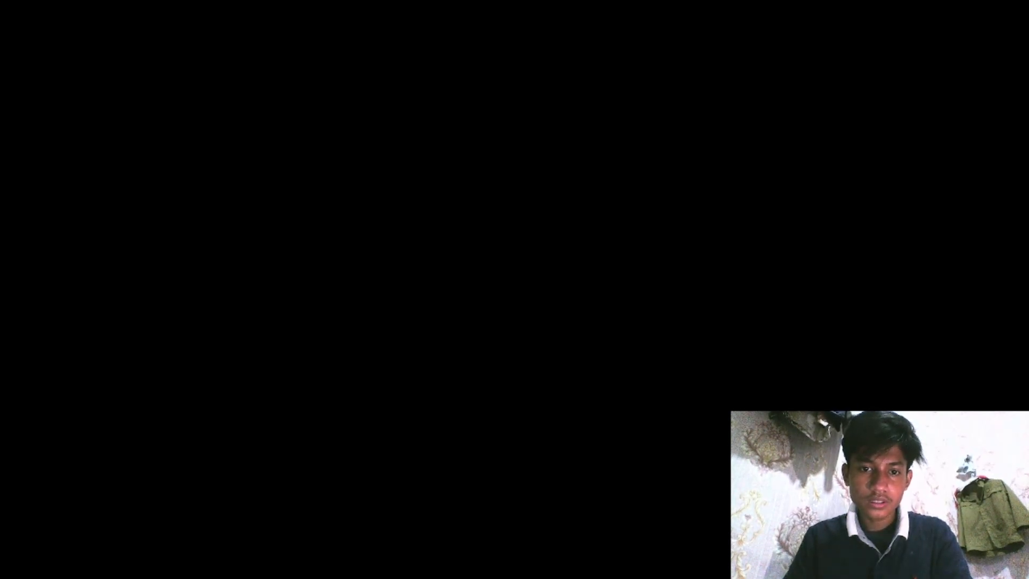
pyautogui.click(437, 451)
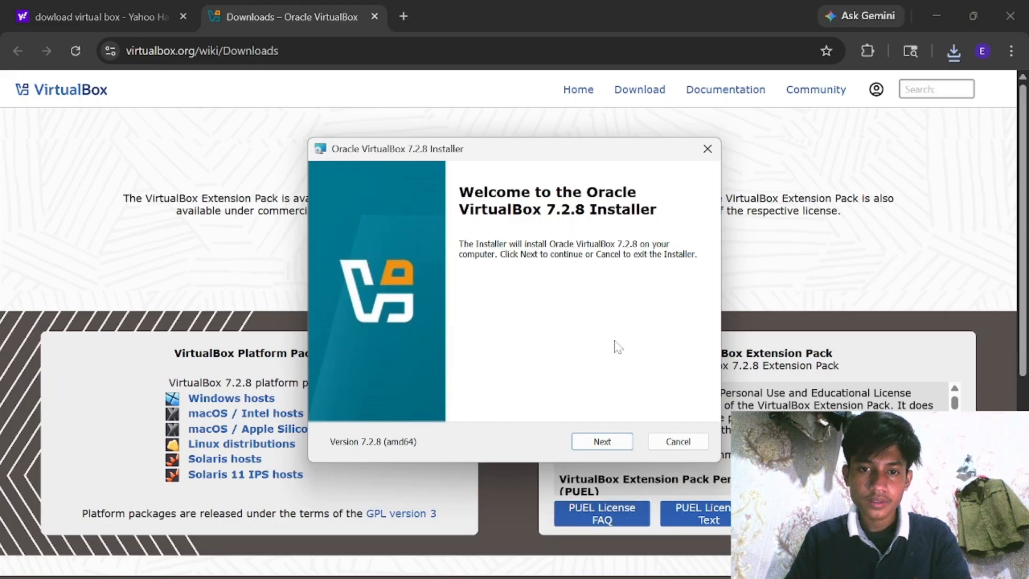
pyautogui.click(606, 444)
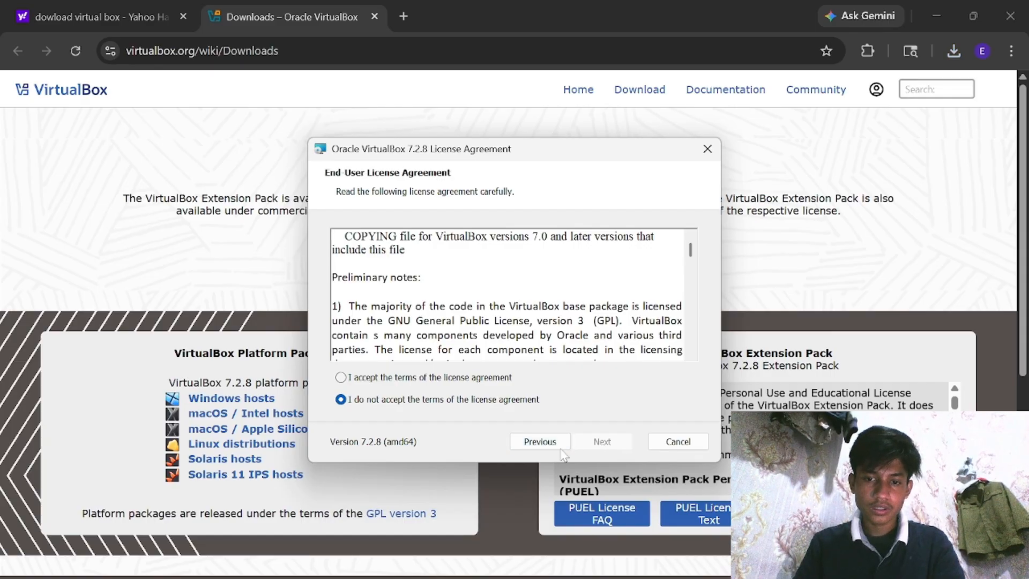
pyautogui.click(341, 379)
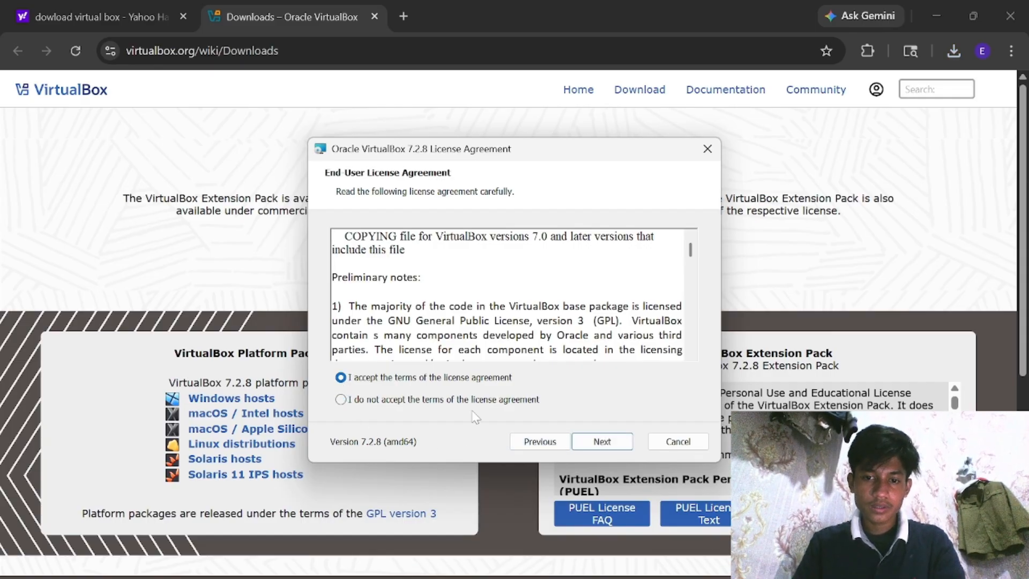
pyautogui.click(602, 441)
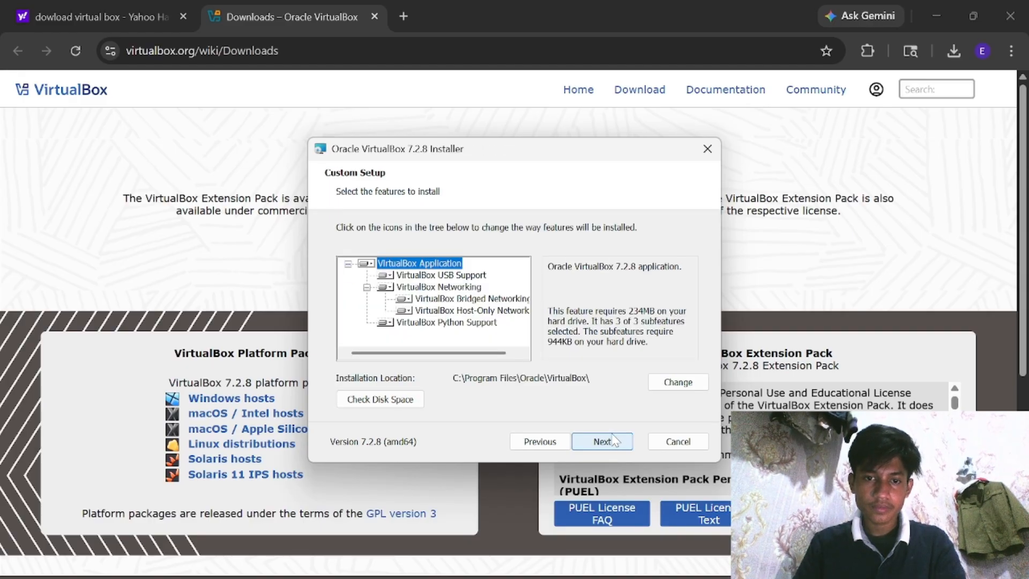
# Install VirtualBox with the default features, location and startup options, agreeing to the network disconnection and missing dependencies notices.
pyautogui.click(613, 441)
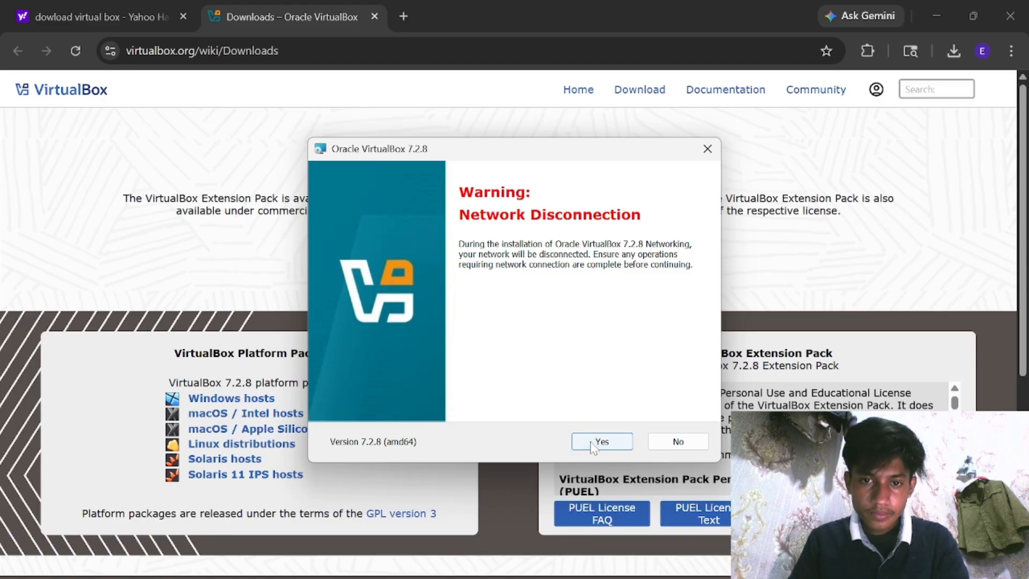
pyautogui.click(593, 445)
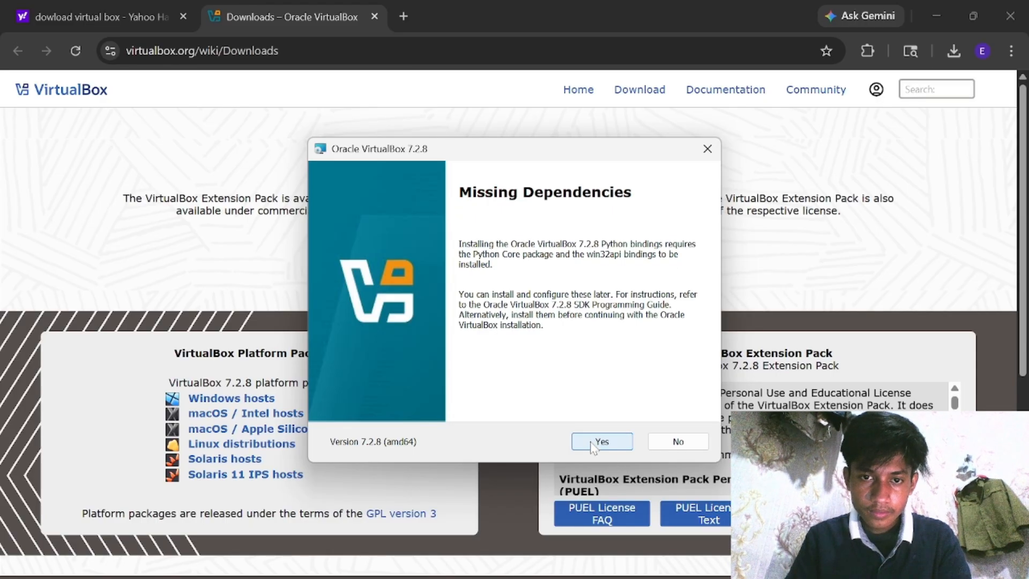
pyautogui.click(591, 445)
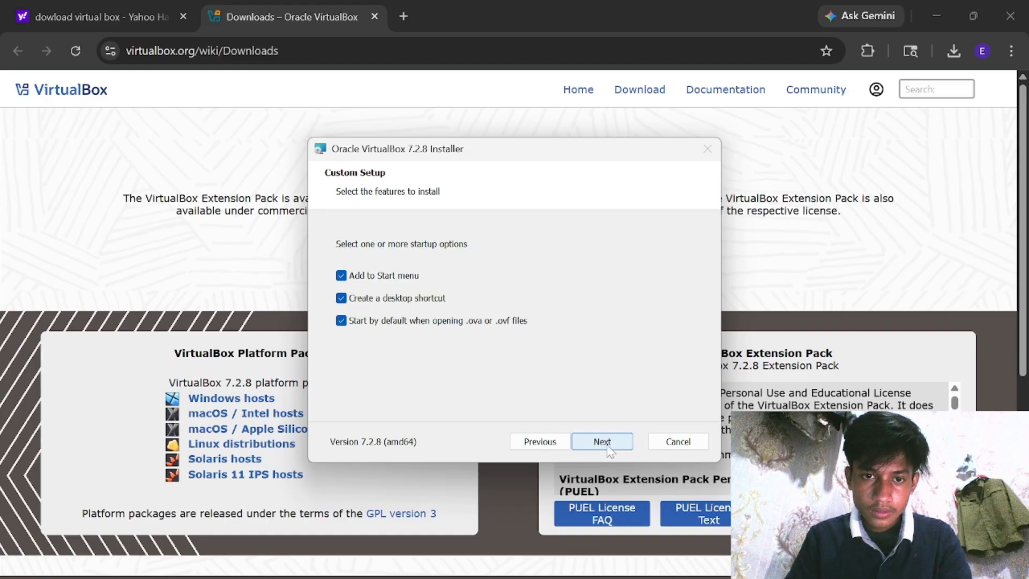
pyautogui.click(609, 448)
pyautogui.click(608, 448)
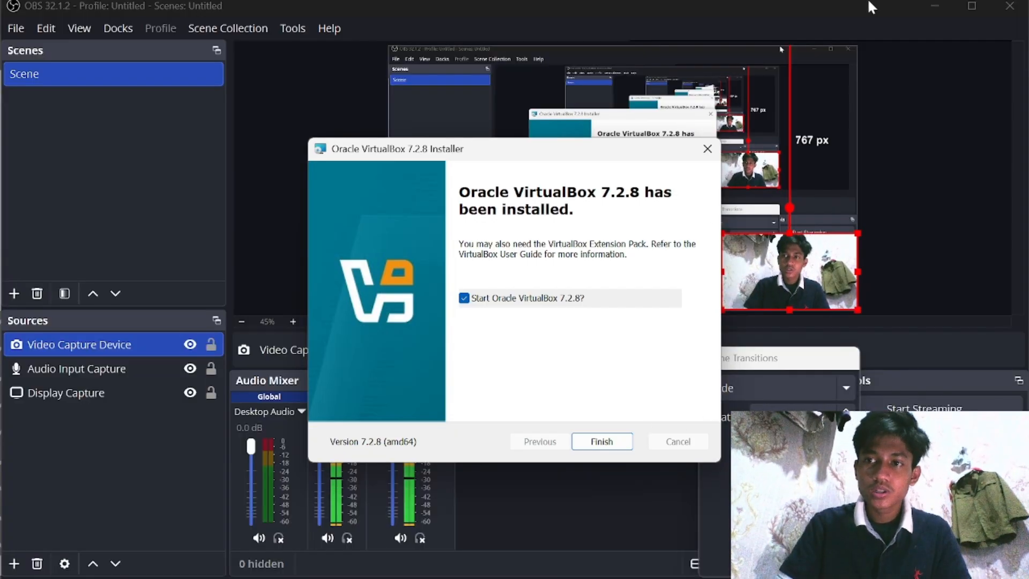
# Finish the installer with Start Oracle VirtualBox 7.2.8 enabled, and maximize the VirtualBox Manager window.
pyautogui.click(935, 7)
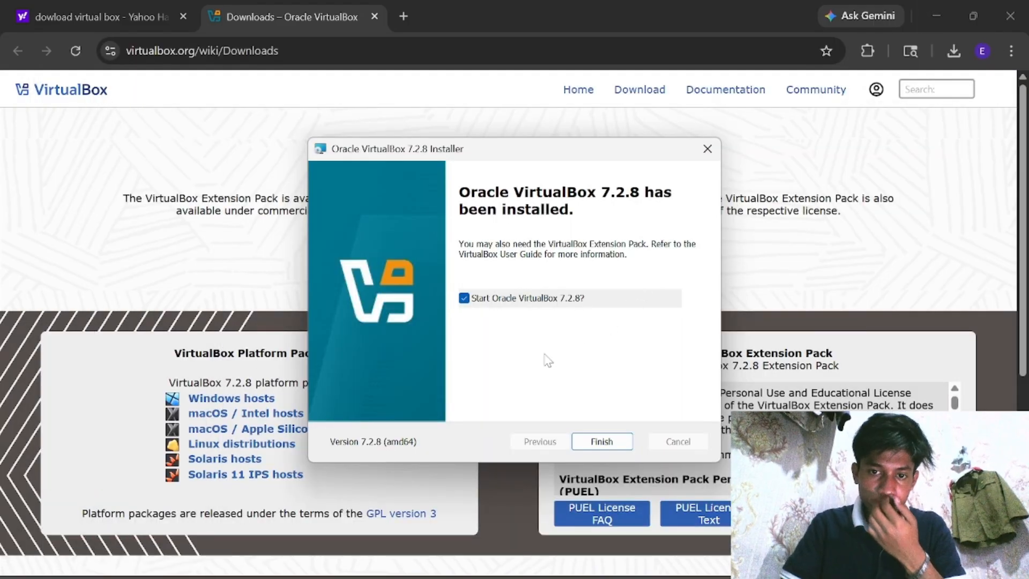
pyautogui.click(607, 441)
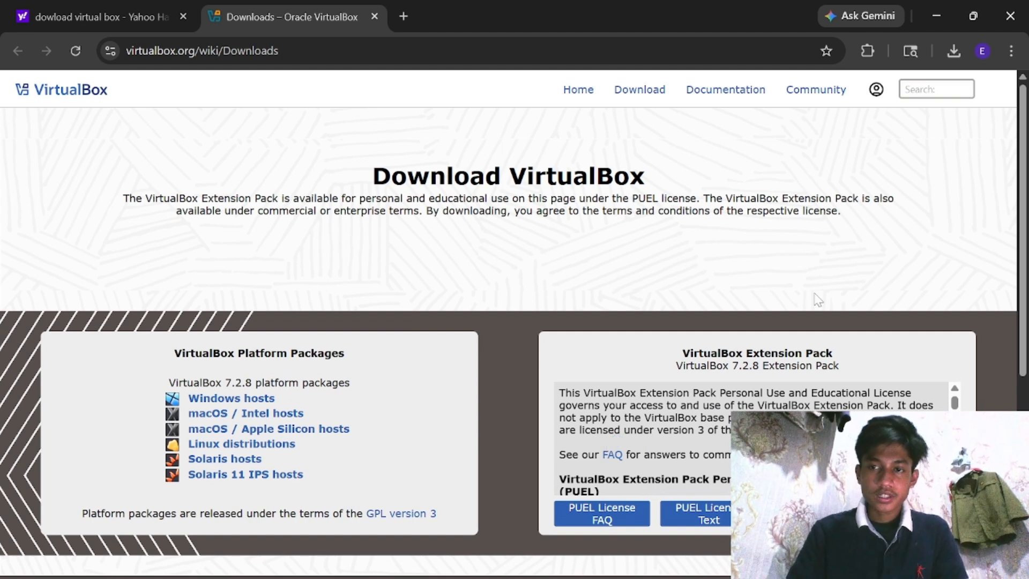
pyautogui.click(937, 9)
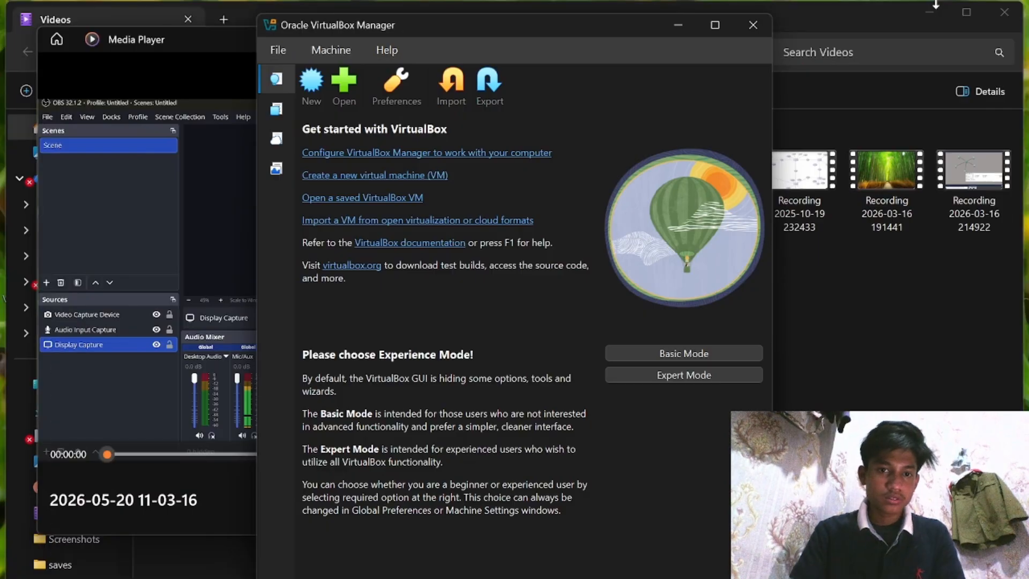
pyautogui.click(712, 24)
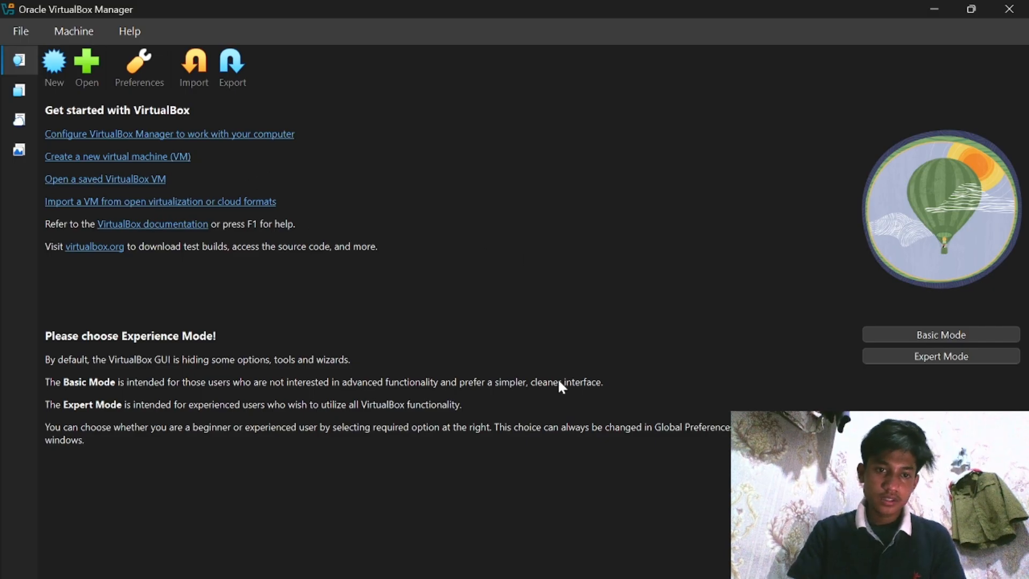
# Minimize the VirtualBox Manager, Videos folder and Media Player windows to reveal the desktop.
pyautogui.click(934, 9)
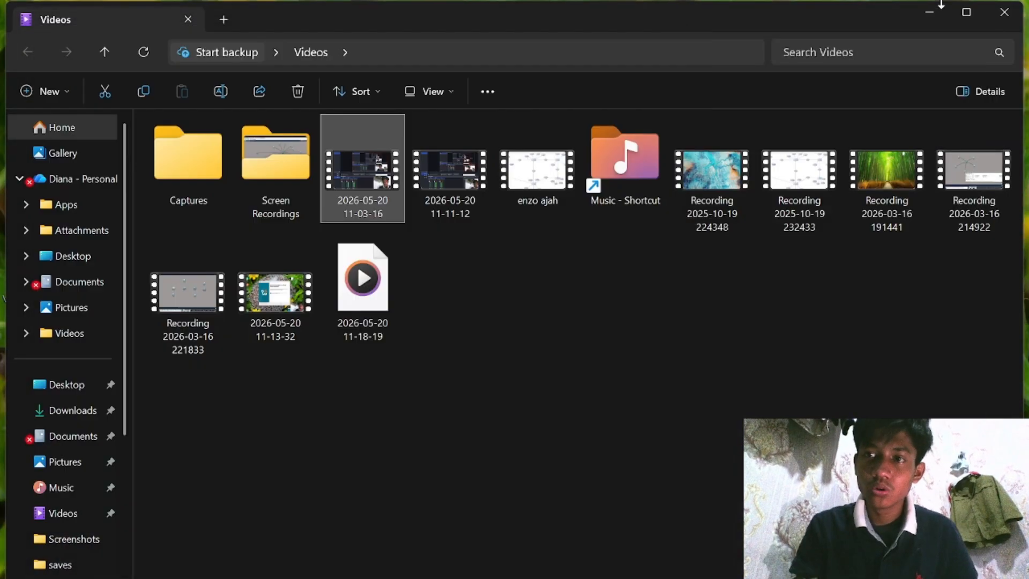
pyautogui.click(941, 8)
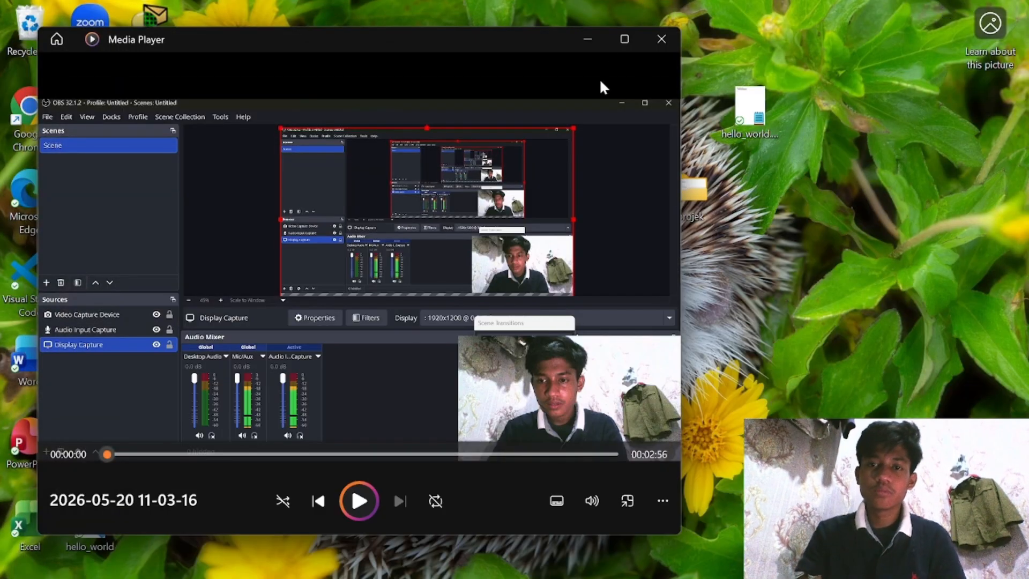
pyautogui.click(588, 39)
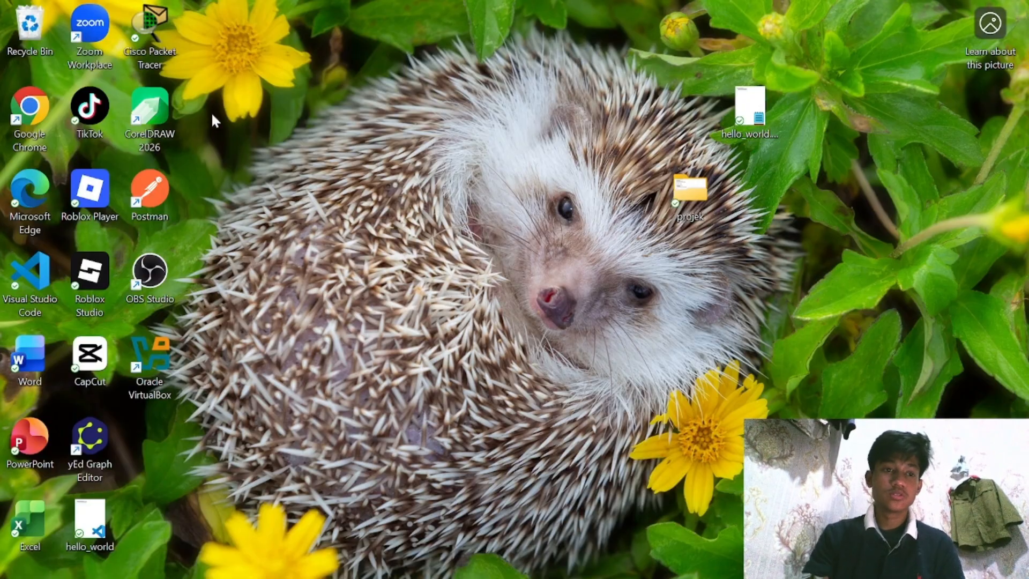
# Open Google Chrome in a maximized window and search the web for "dowload ubuntu server iso 20.04".
pyautogui.doubleClick(15, 118)
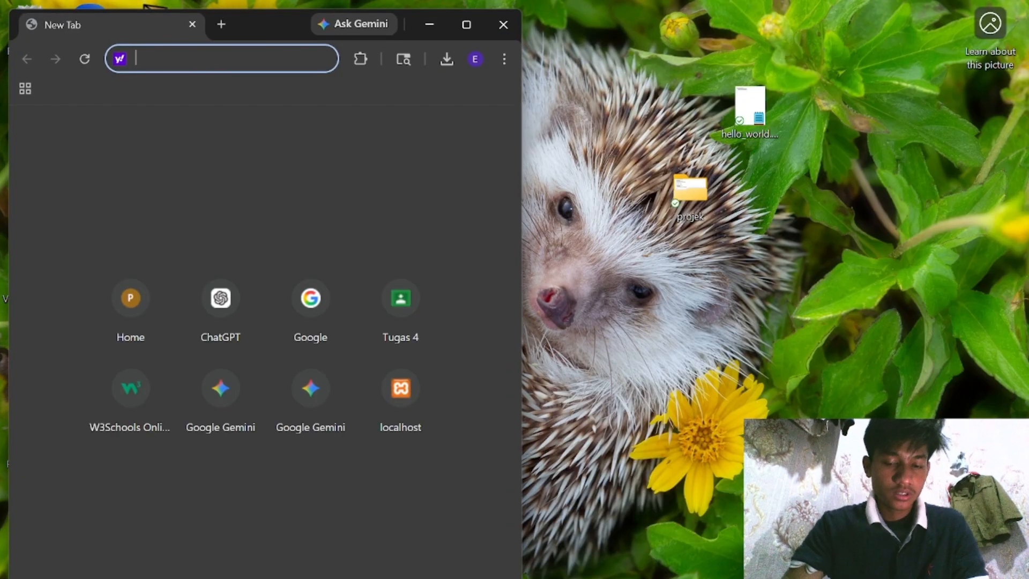
pyautogui.write('dow')
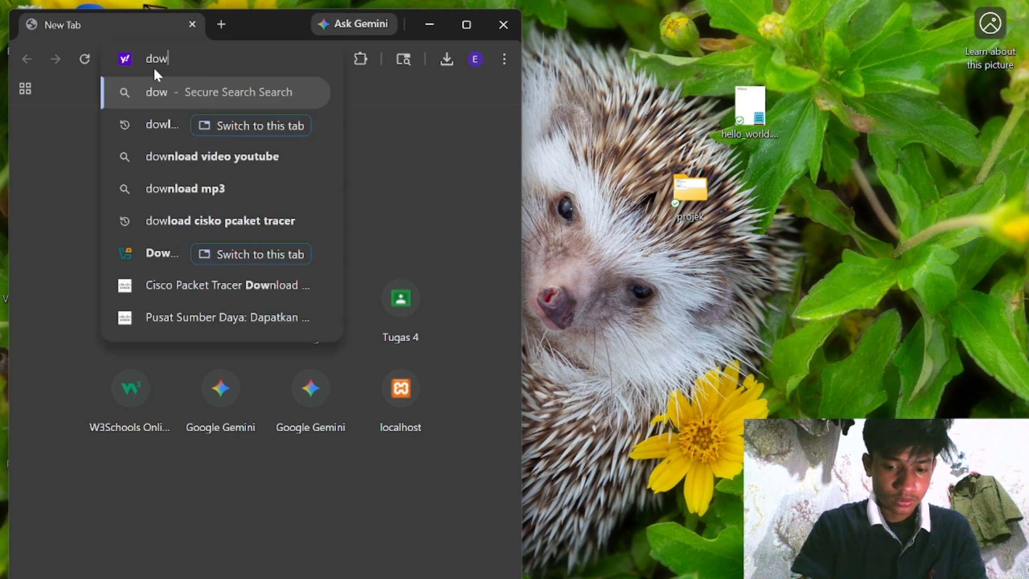
pyautogui.write('load u')
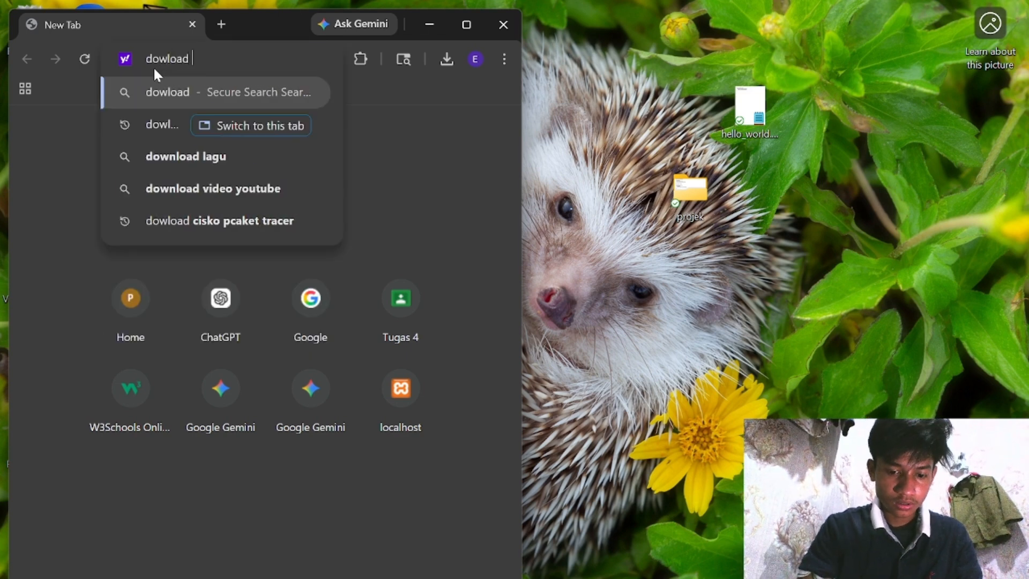
pyautogui.doubleClick(474, 8)
pyautogui.write('buntu')
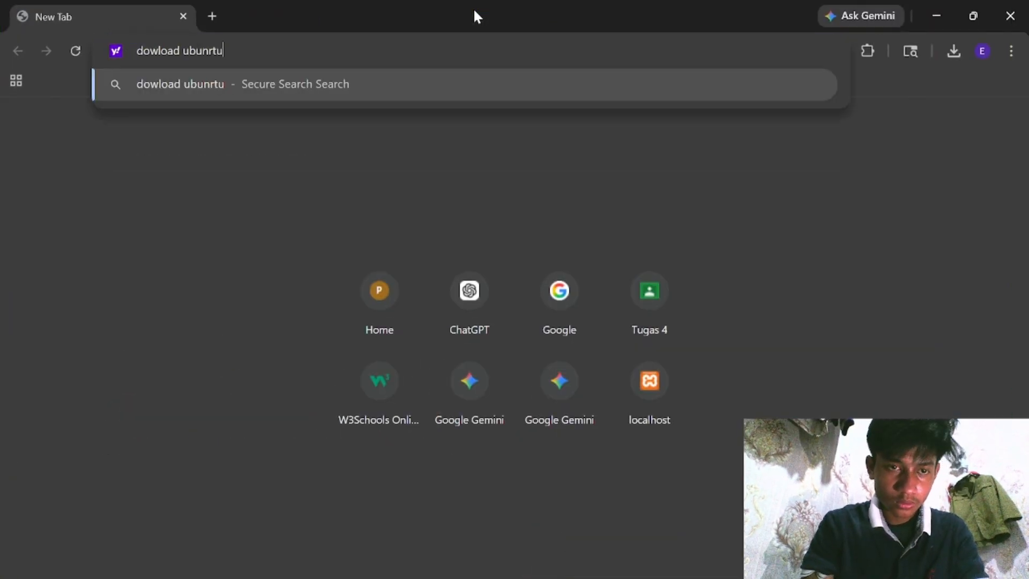
pyautogui.press('BackSpace')
pyautogui.press('BackSpace')
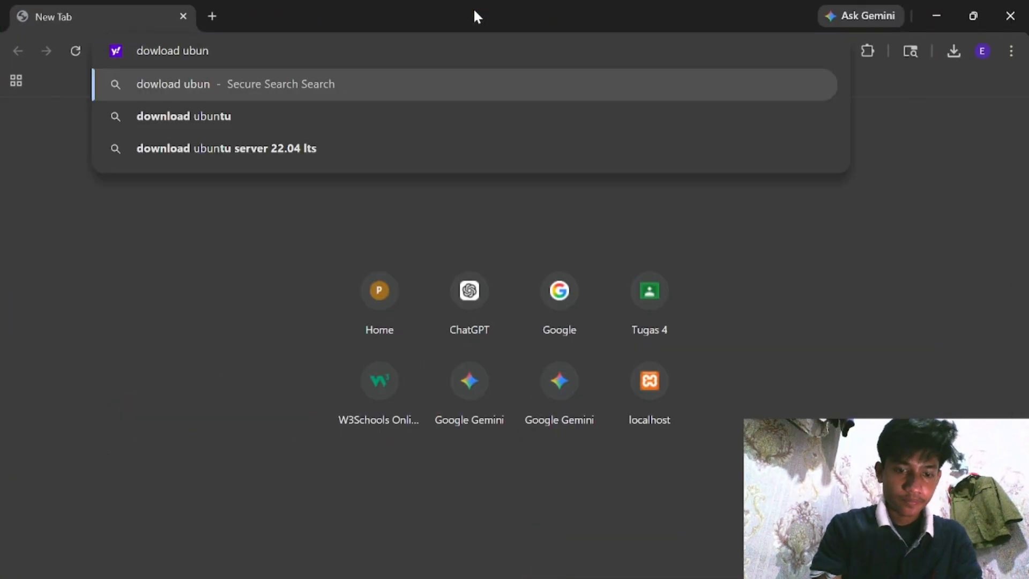
pyautogui.write('tu')
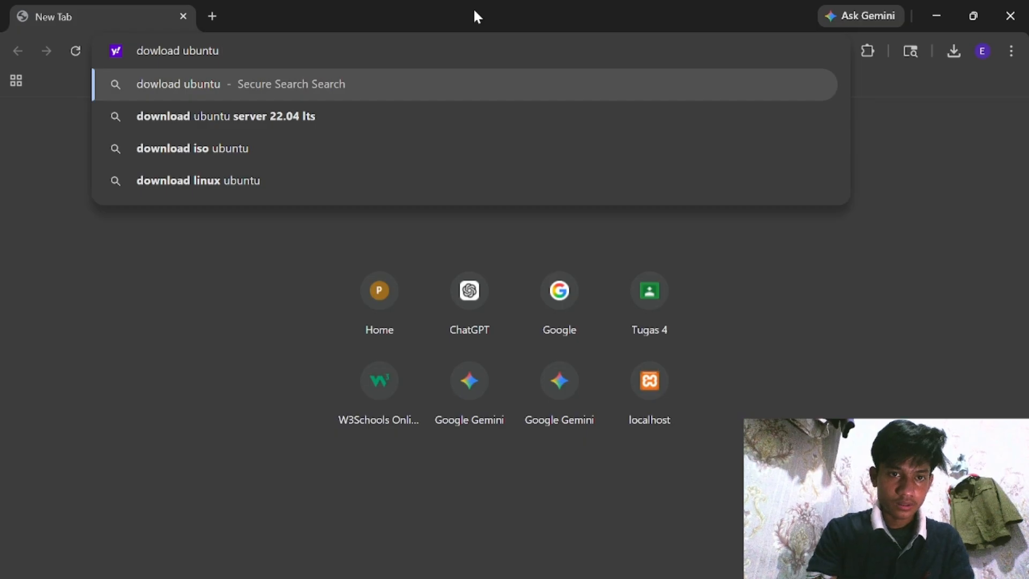
pyautogui.write(' serevr')
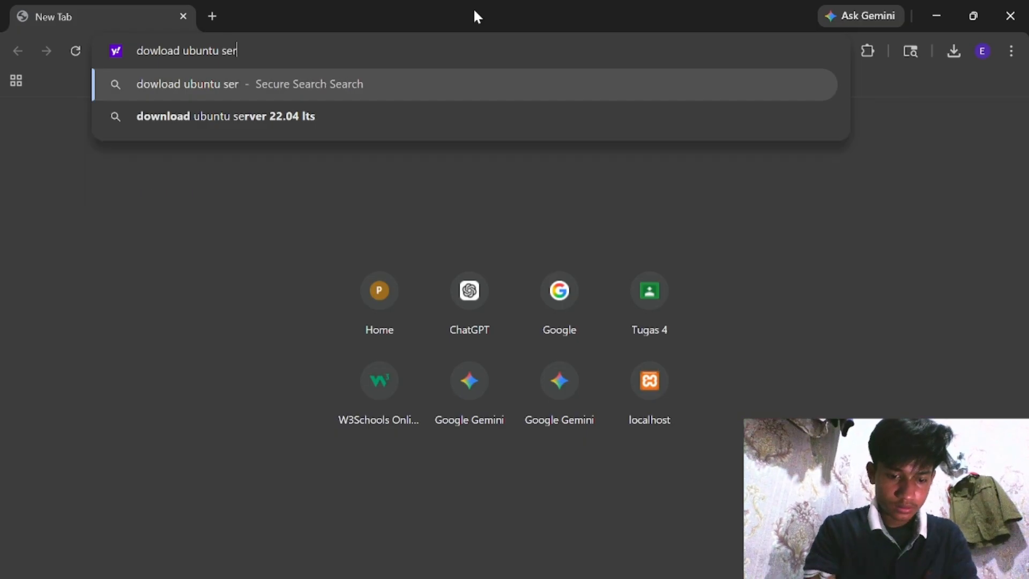
pyautogui.press('BackSpace')
pyautogui.press('BackSpace')
pyautogui.press('BackSpace')
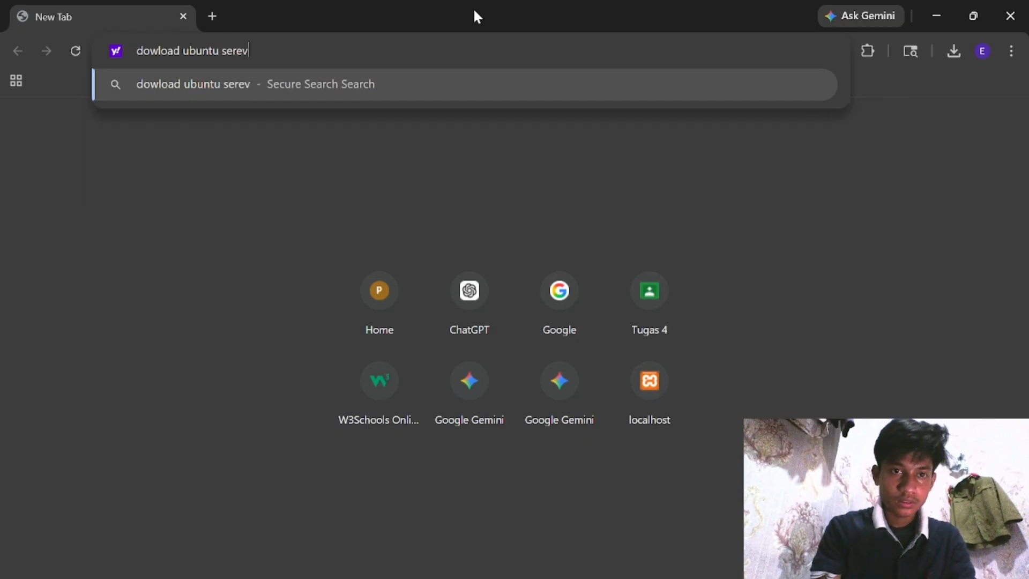
pyautogui.write('ver')
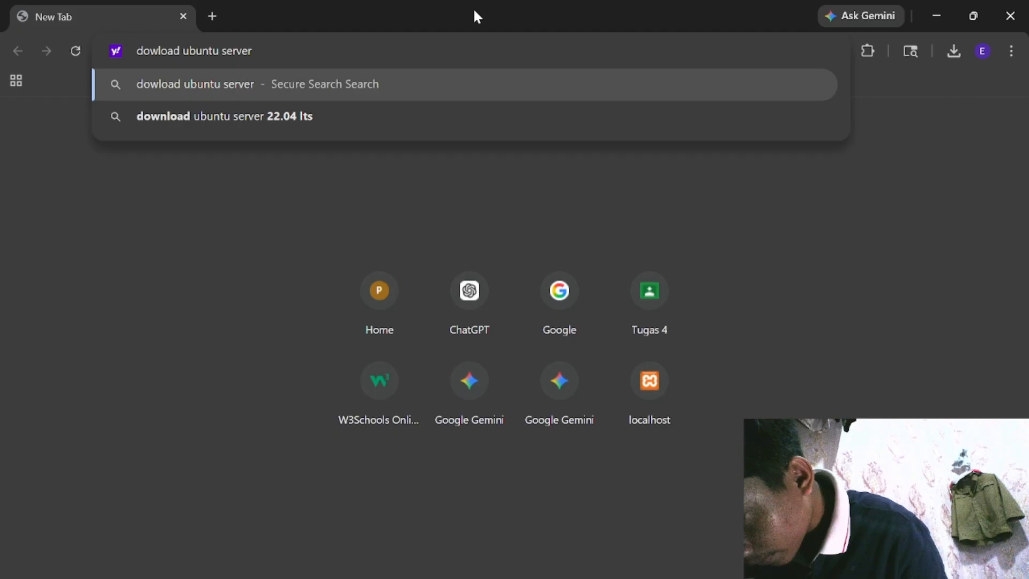
pyautogui.write('iso')
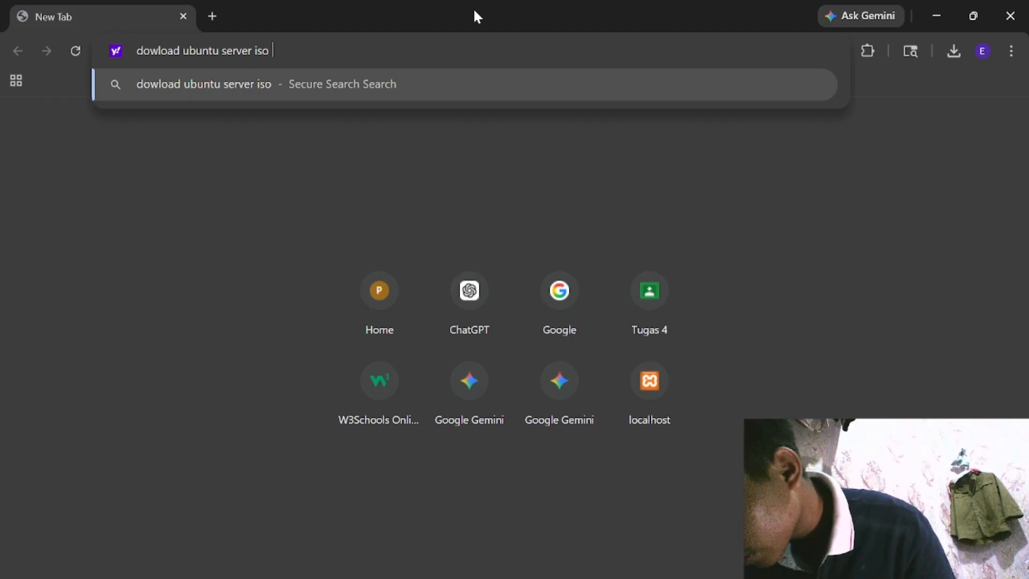
pyautogui.write(' 20.')
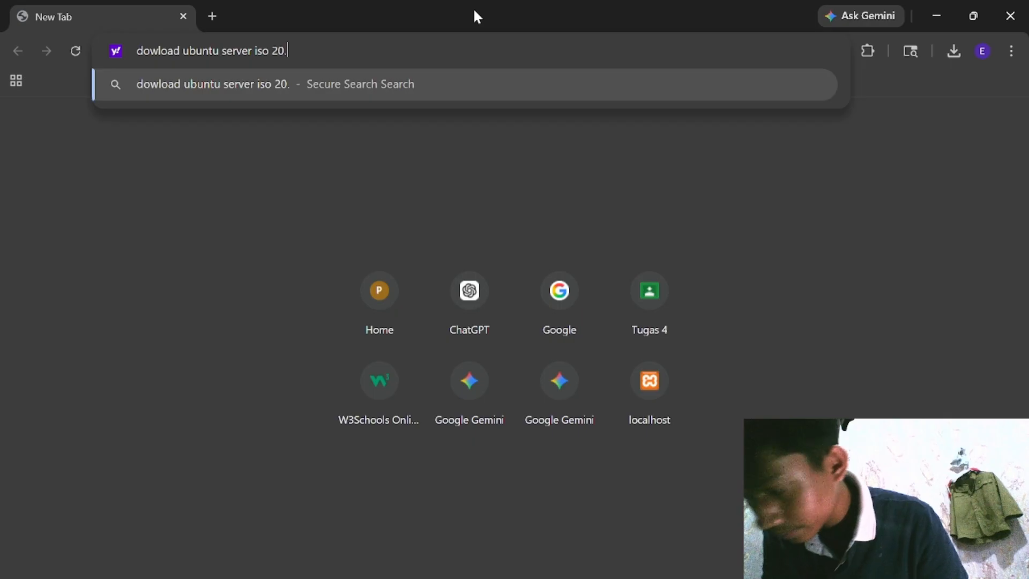
pyautogui.write('04')
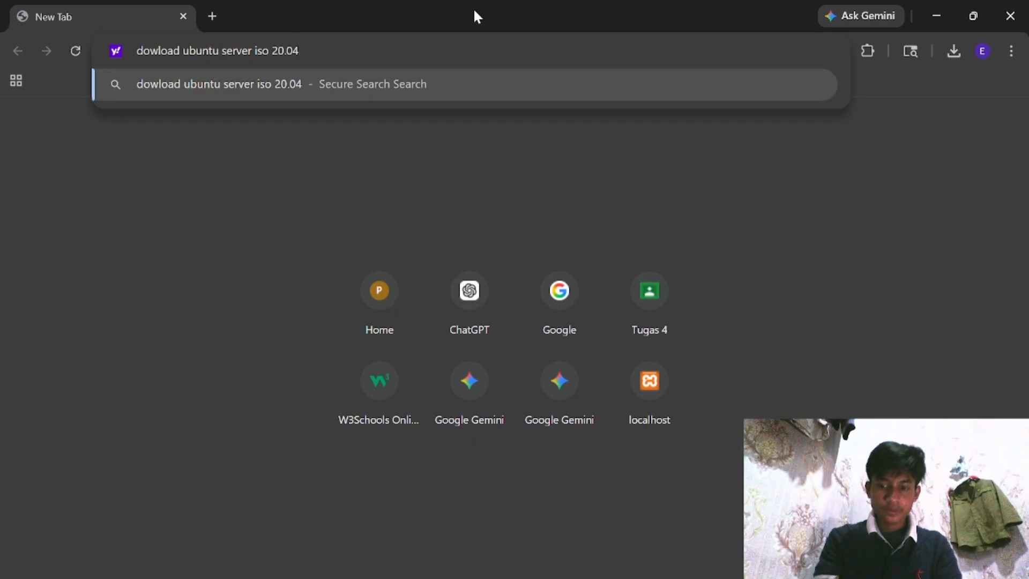
pyautogui.press('Return')
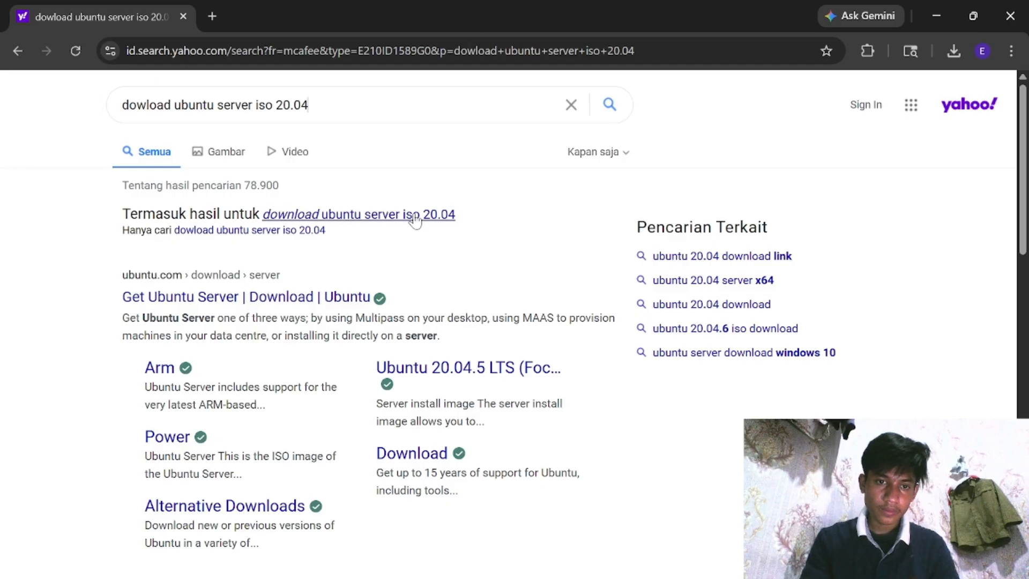
# Look through the search results and open the Get Ubuntu Server download page on ubuntu.com.
pyautogui.scroll(-10, 306, 331)
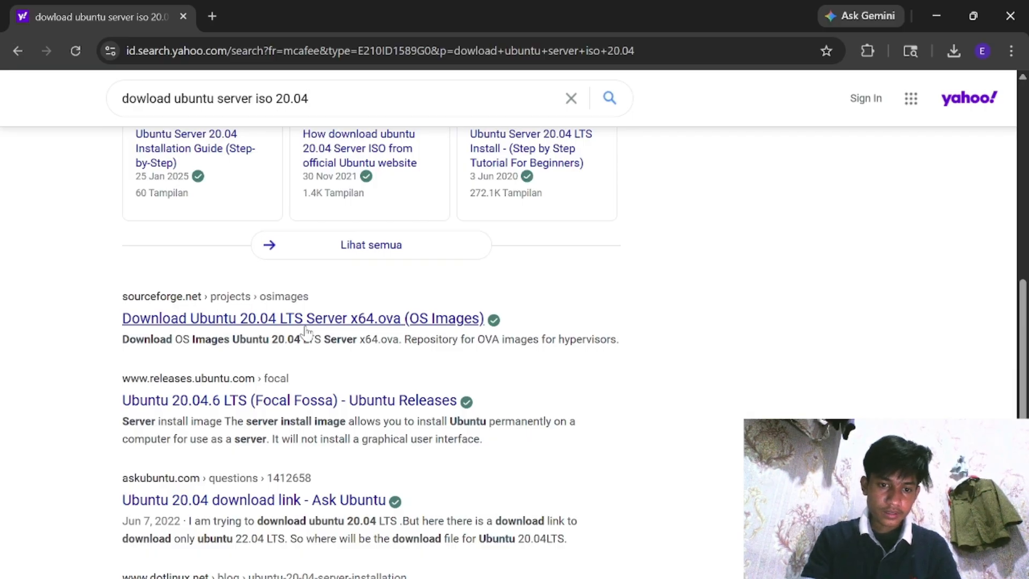
pyautogui.scroll(1, 307, 332)
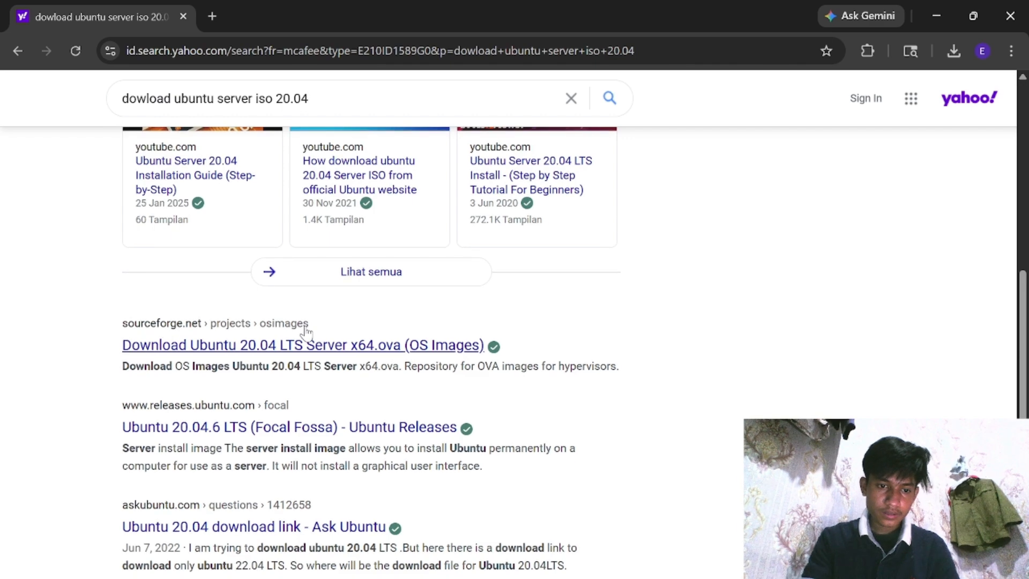
pyautogui.press('Return')
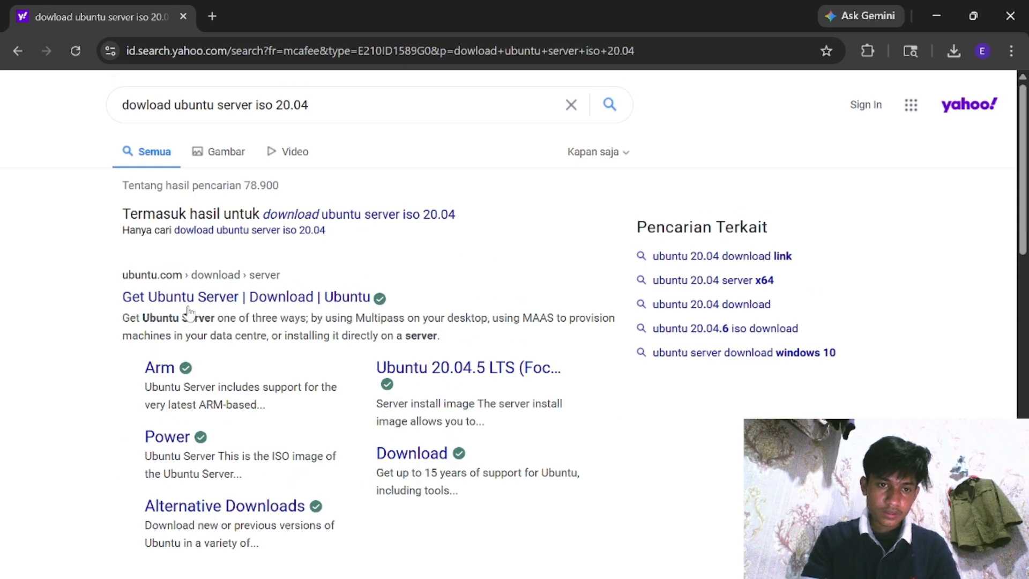
pyautogui.click(268, 299)
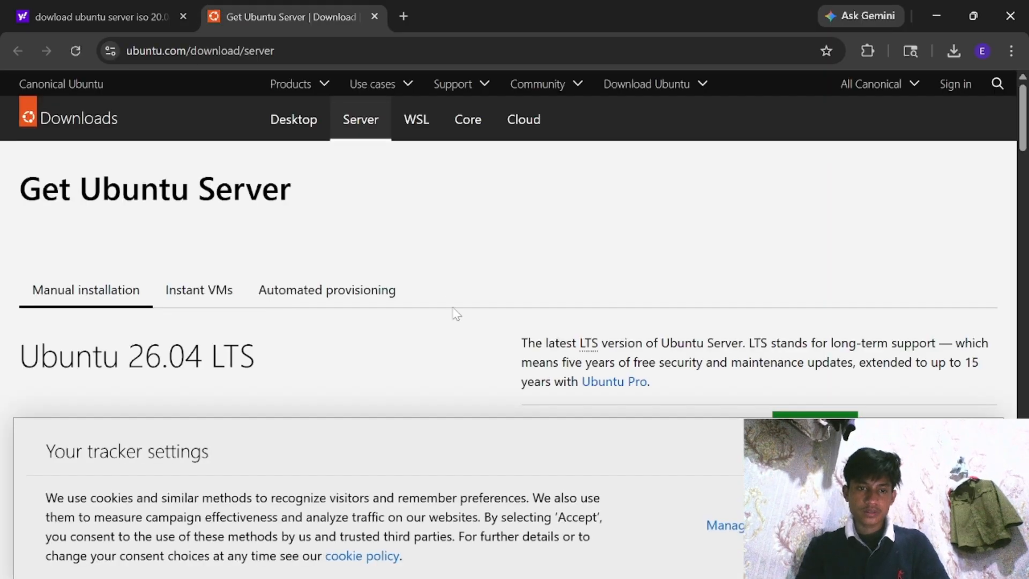
# Examine the Ubuntu 26.04 LTS server download and the previous releases offered under the alternative downloads.
pyautogui.scroll(-1, 448, 349)
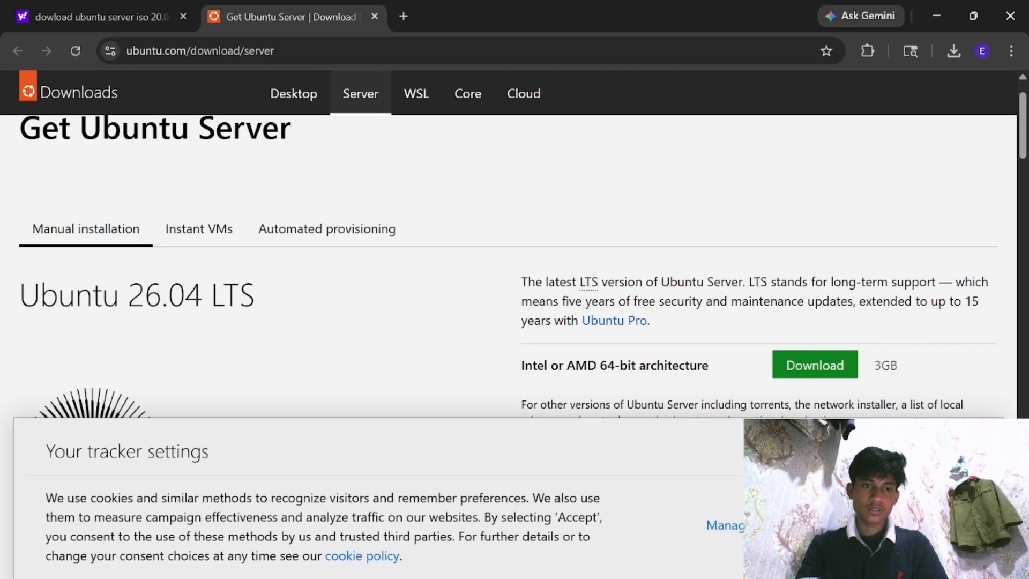
pyautogui.moveTo(19, 293); pyautogui.dragTo(282, 325)
pyautogui.click(353, 325)
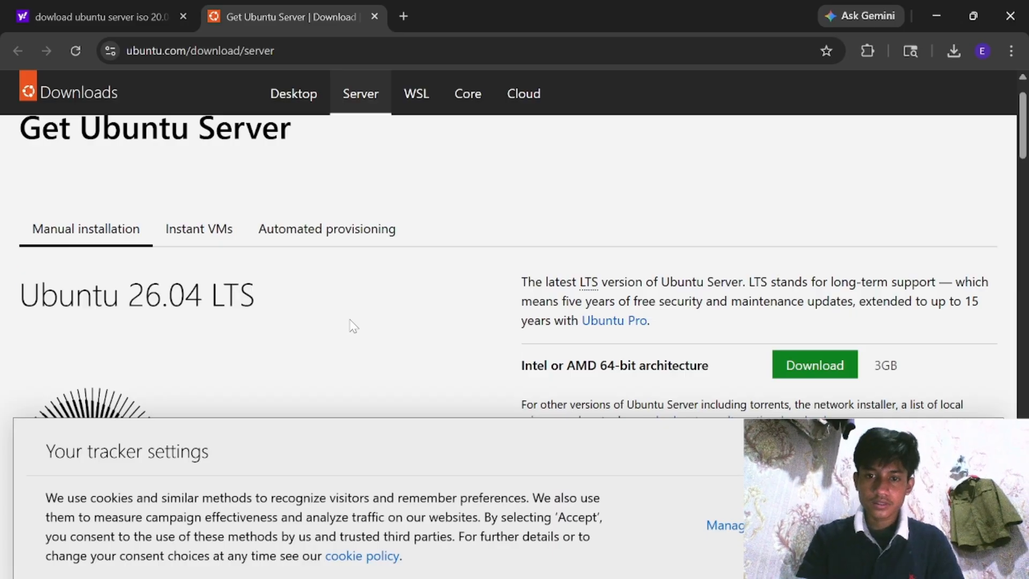
pyautogui.scroll(-3, 352, 325)
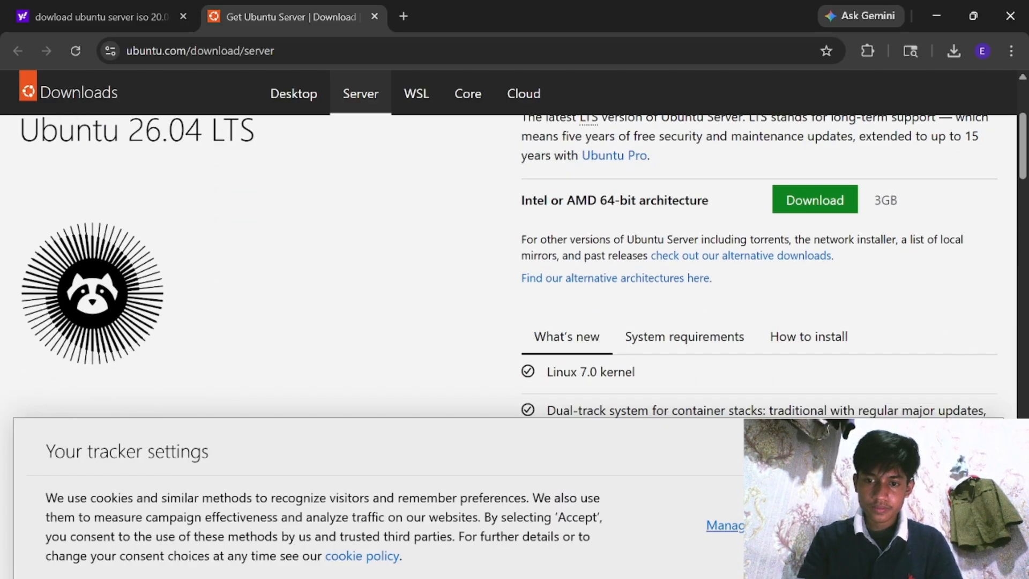
pyautogui.scroll(-10, 893, 322)
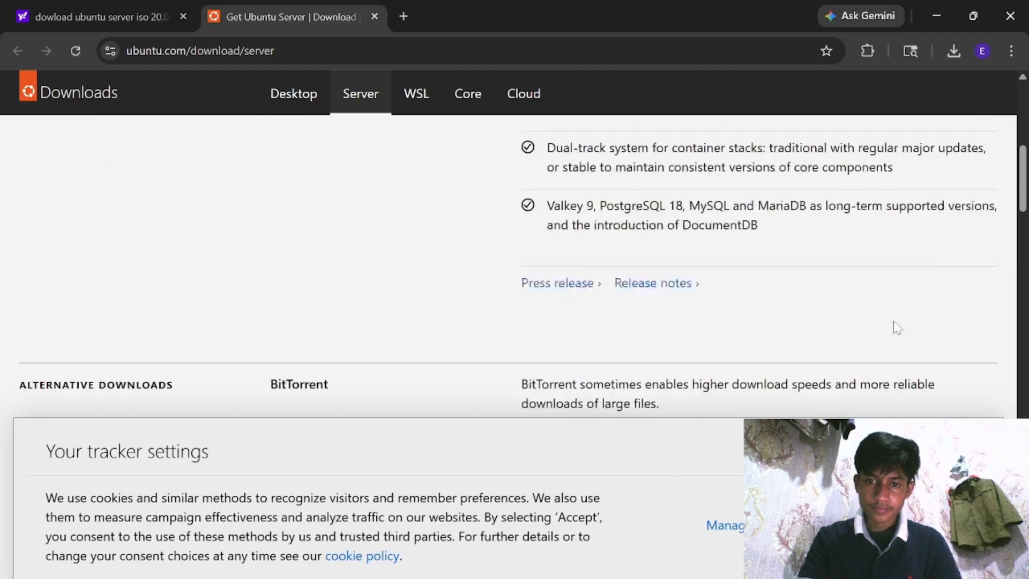
pyautogui.scroll(-4, 897, 328)
pyautogui.scroll(4, 897, 327)
pyautogui.scroll(8, 894, 325)
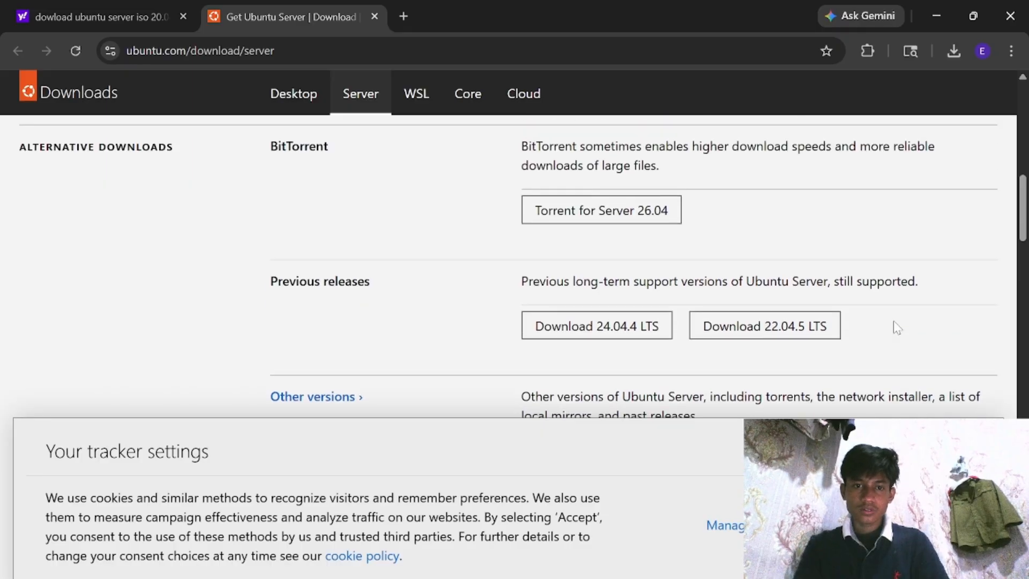
pyautogui.scroll(4, 893, 320)
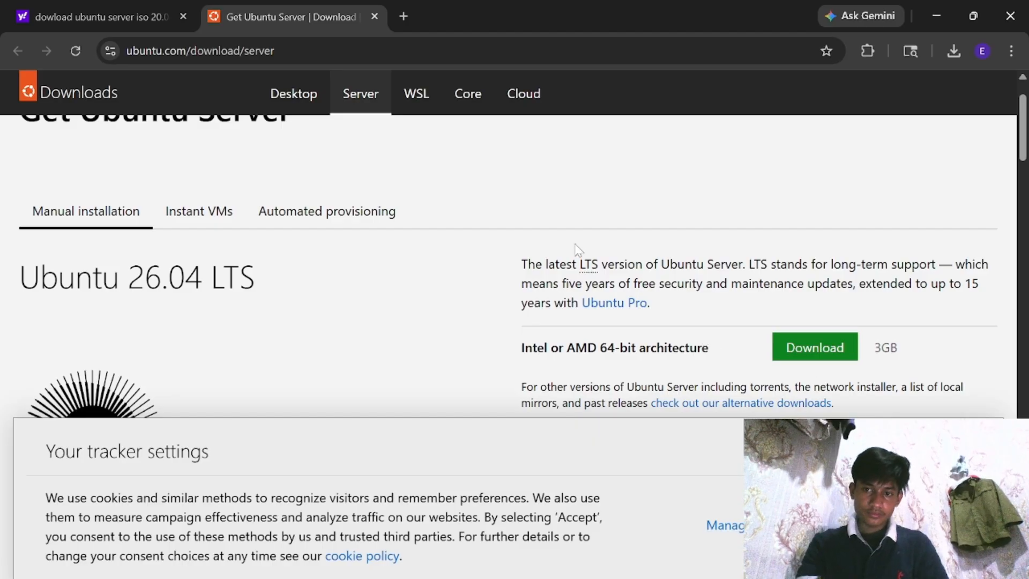
# Look through the rest of the Get Ubuntu Server page down to its footer links.
pyautogui.scroll(-10, 576, 250)
pyautogui.scroll(-10, 578, 250)
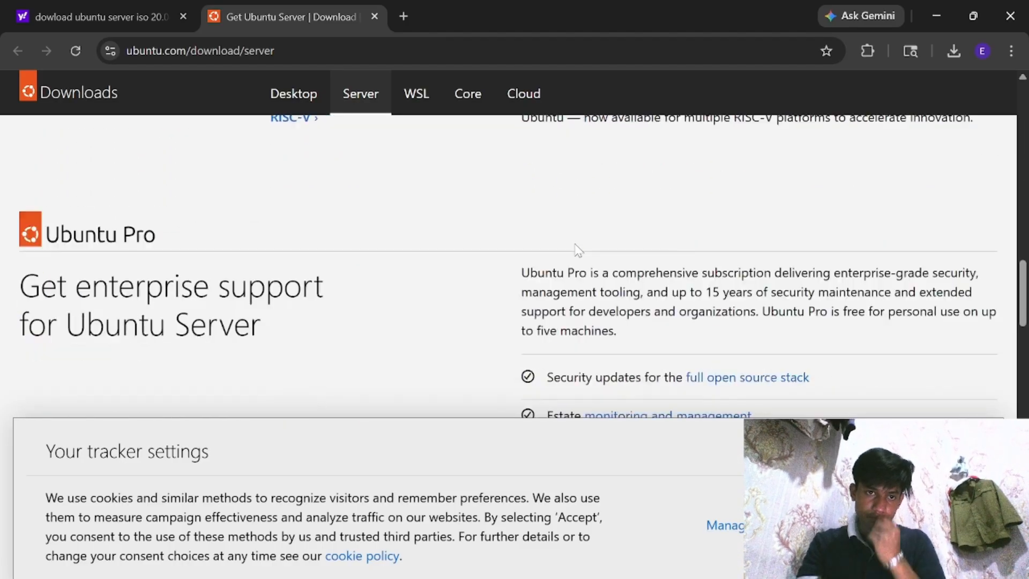
pyautogui.scroll(-8, 578, 250)
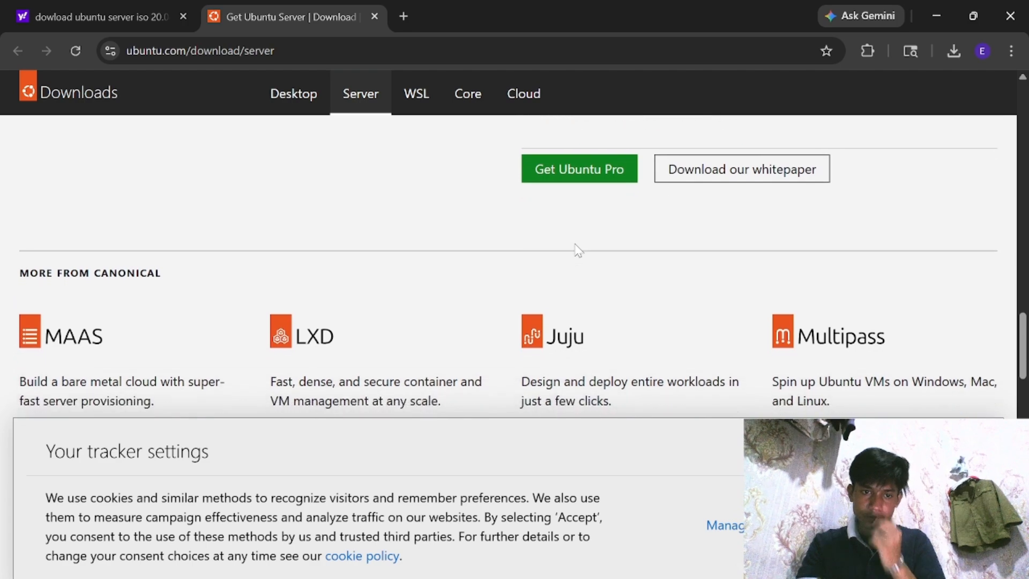
pyautogui.scroll(-10, 576, 250)
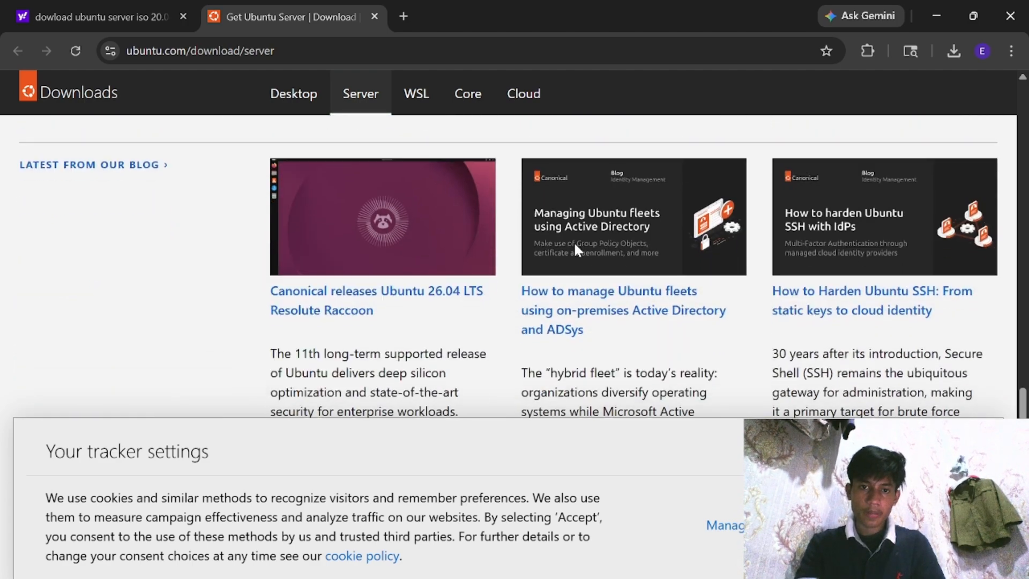
pyautogui.scroll(-8, 577, 250)
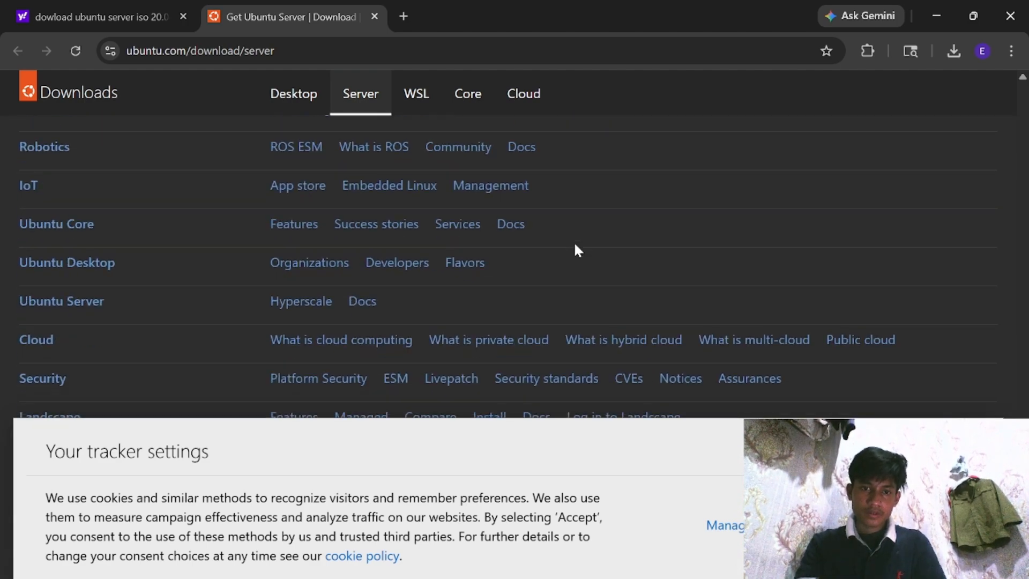
pyautogui.scroll(-3, 575, 245)
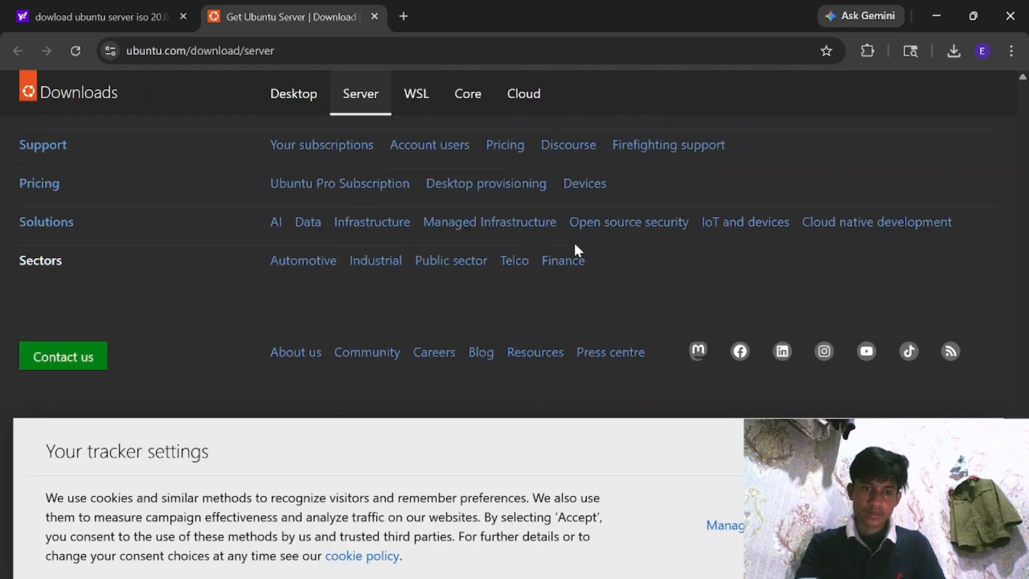
pyautogui.scroll(20, 576, 246)
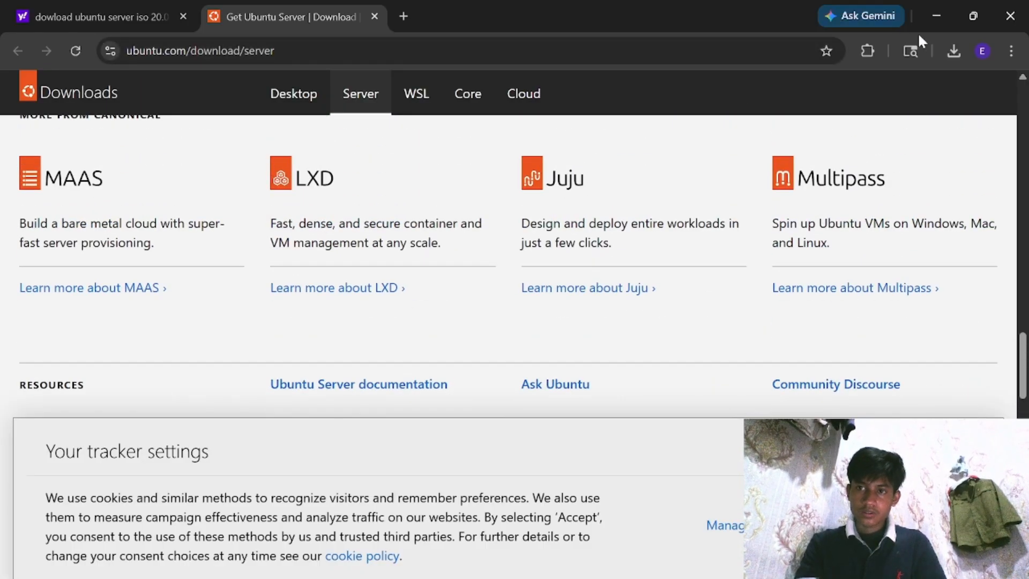
# Check the browser's recent download history for the ubuntu-22.04.5-live-server-amd64.iso file.
pyautogui.click(943, 50)
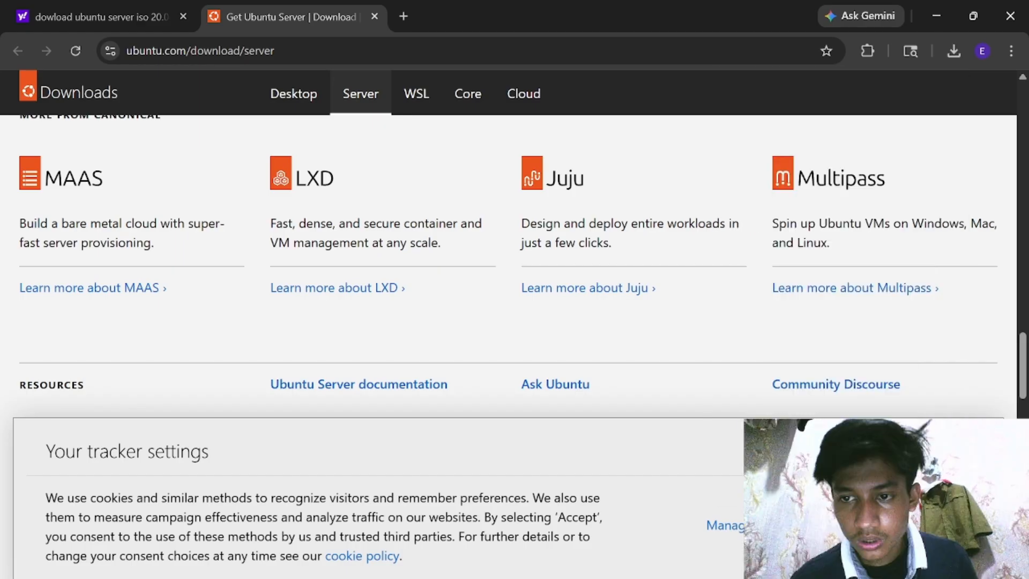
pyautogui.click(950, 50)
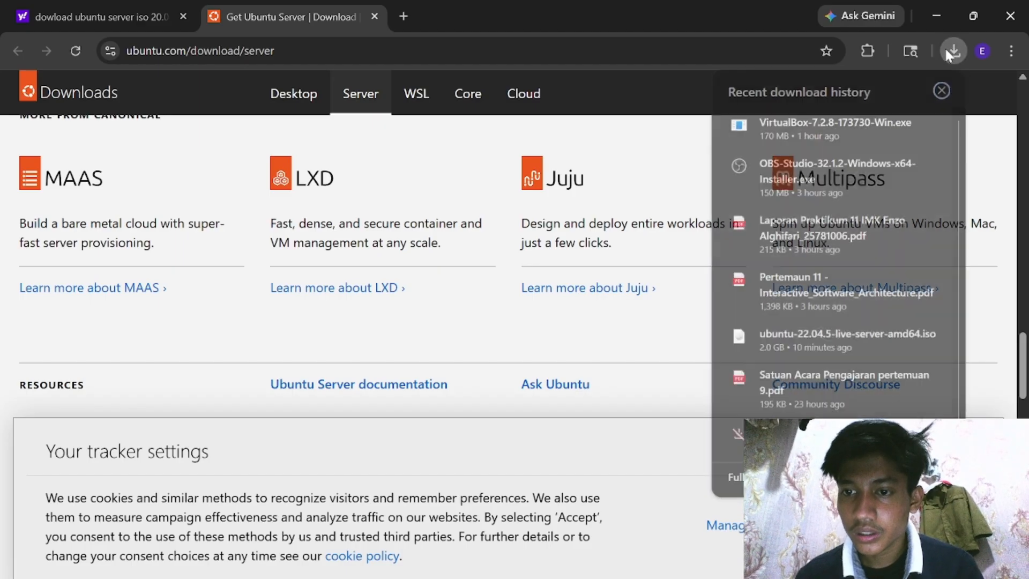
pyautogui.scroll(-1, 812, 340)
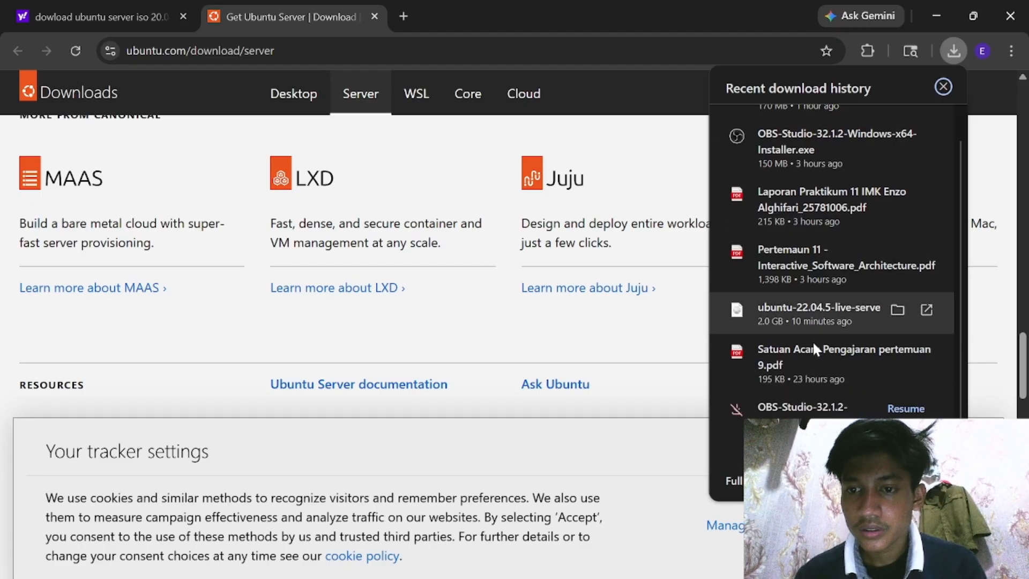
pyautogui.scroll(1, 797, 220)
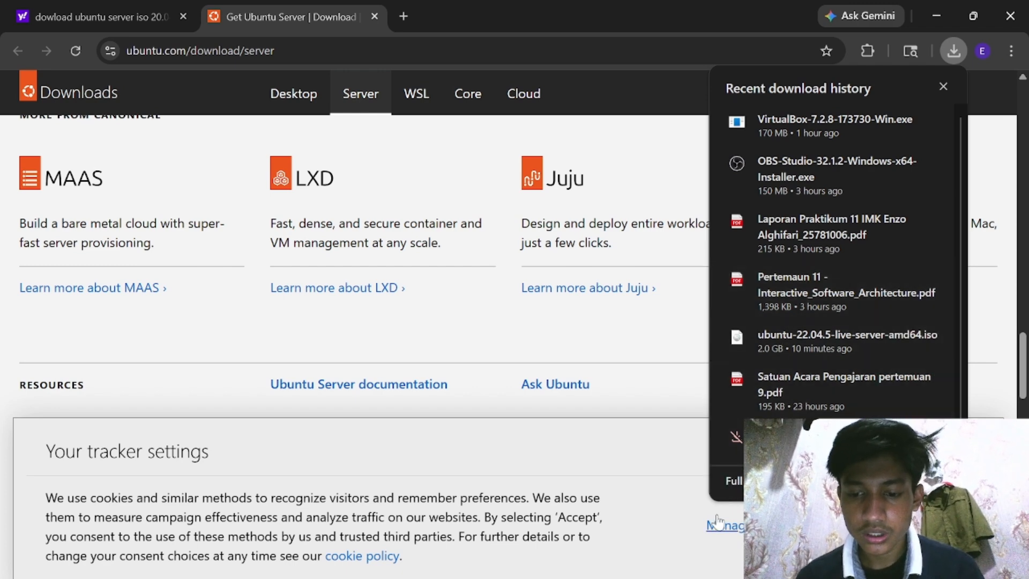
# Switch to VirtualBox Manager and create a virtual machine named ubuntu without an ISO, accepting 2048 MB memory, 1 CPU and a 25 GB disk.
pyautogui.click(750, 576)
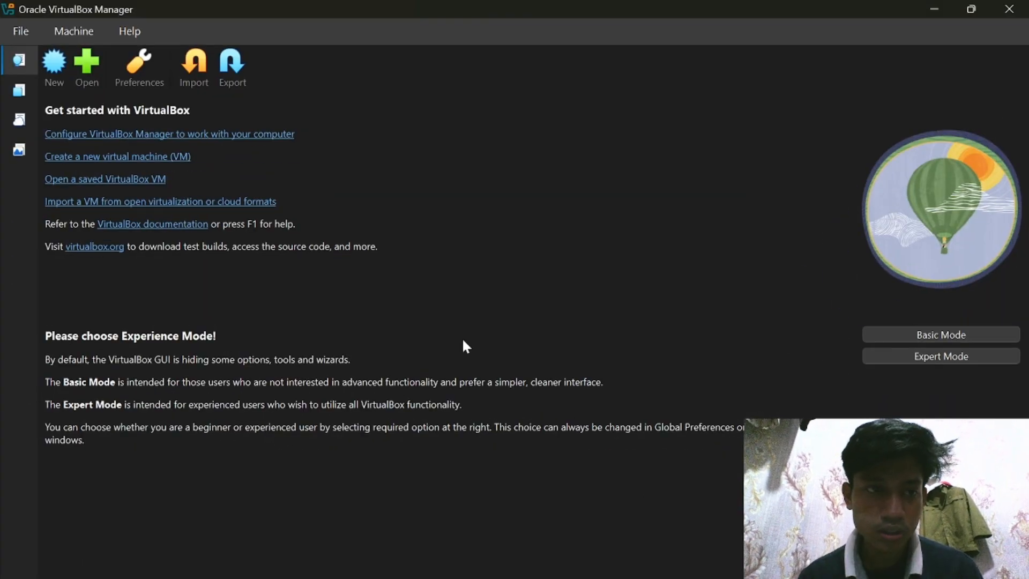
pyautogui.click(56, 70)
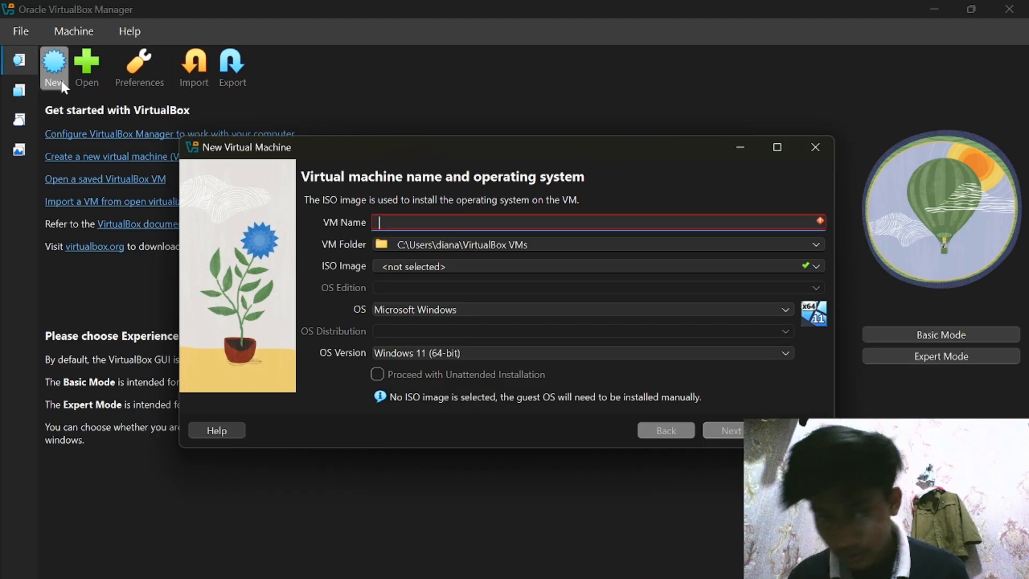
pyautogui.write('ubuntu')
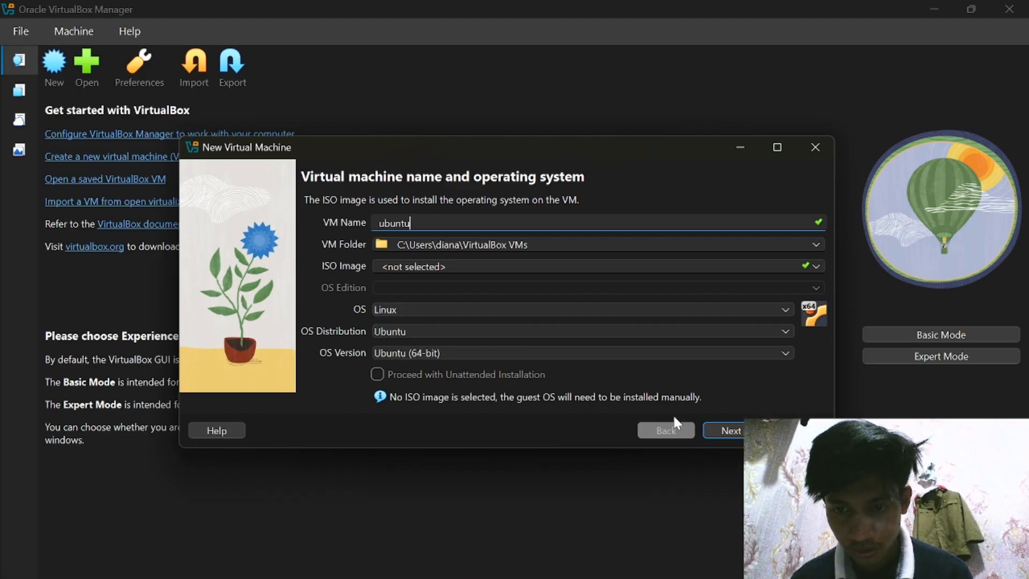
pyautogui.click(730, 430)
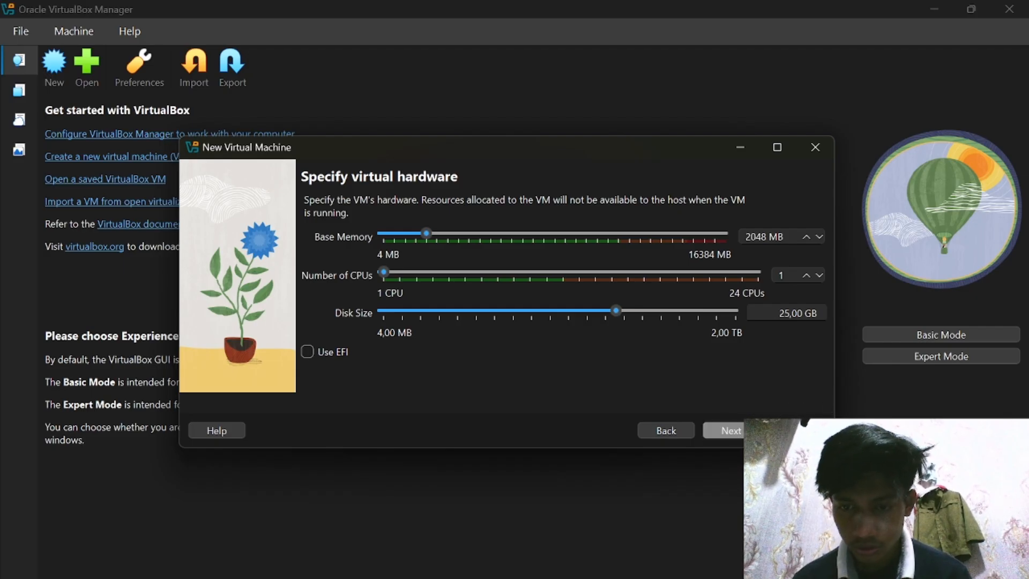
pyautogui.click(734, 428)
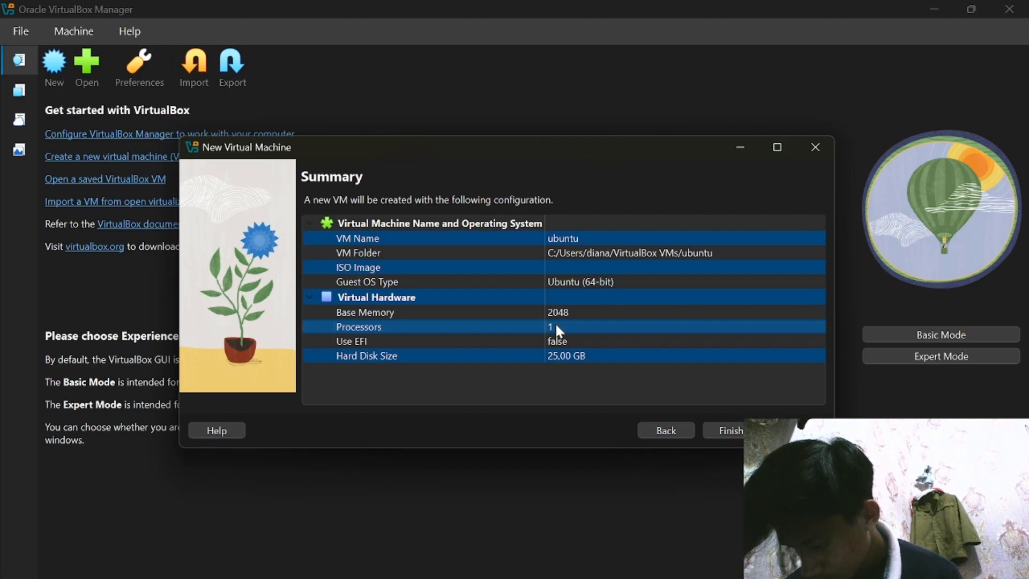
pyautogui.click(730, 431)
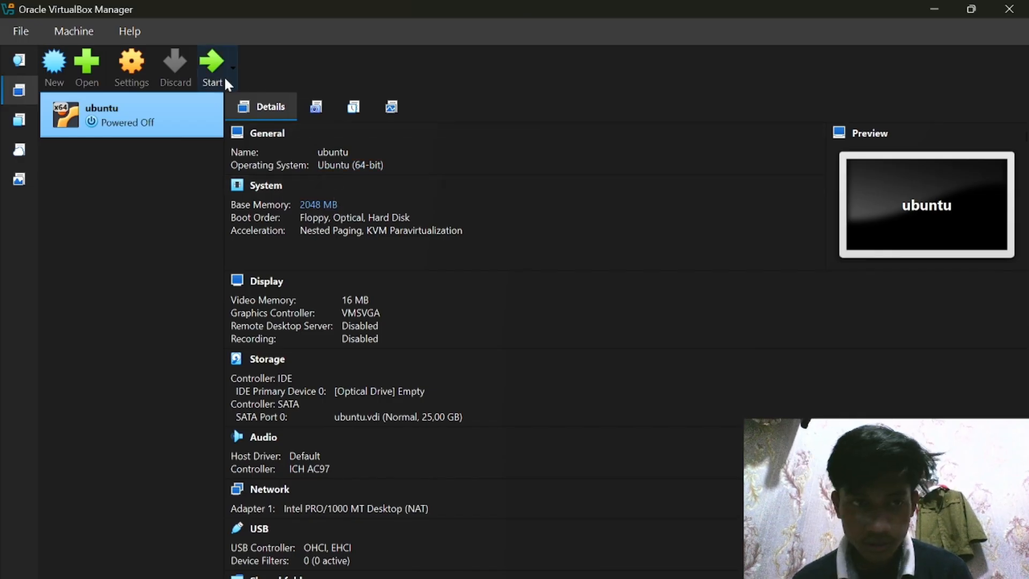
# Start the ubuntu virtual machine and open the file browser for choosing its installation DVD image.
pyautogui.click(223, 62)
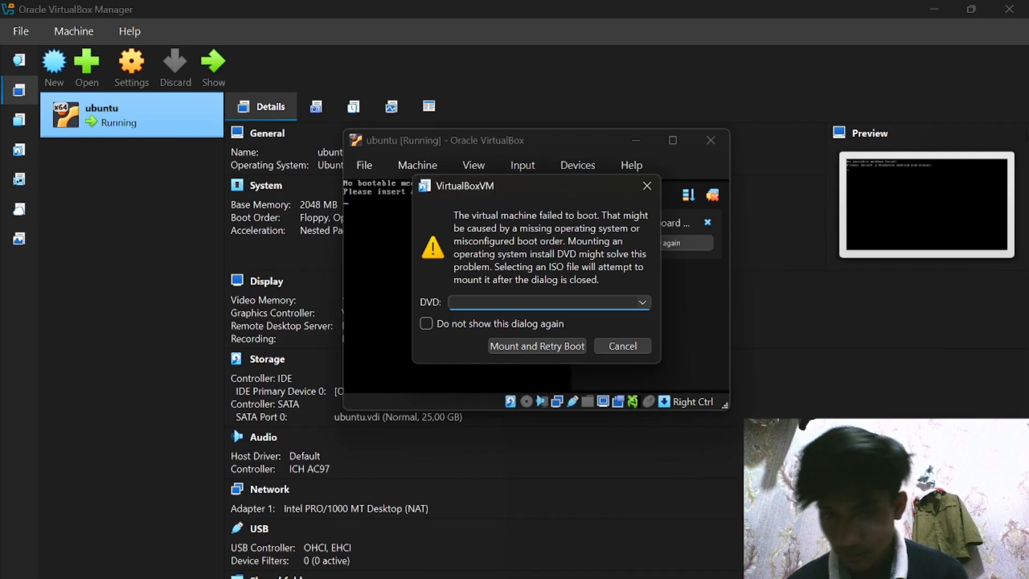
pyautogui.click(643, 303)
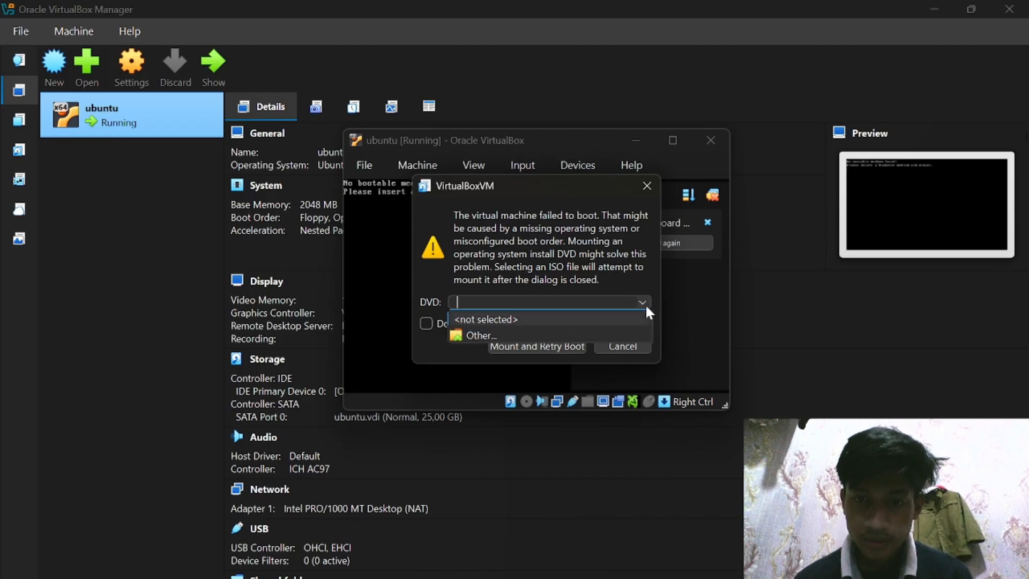
pyautogui.click(502, 336)
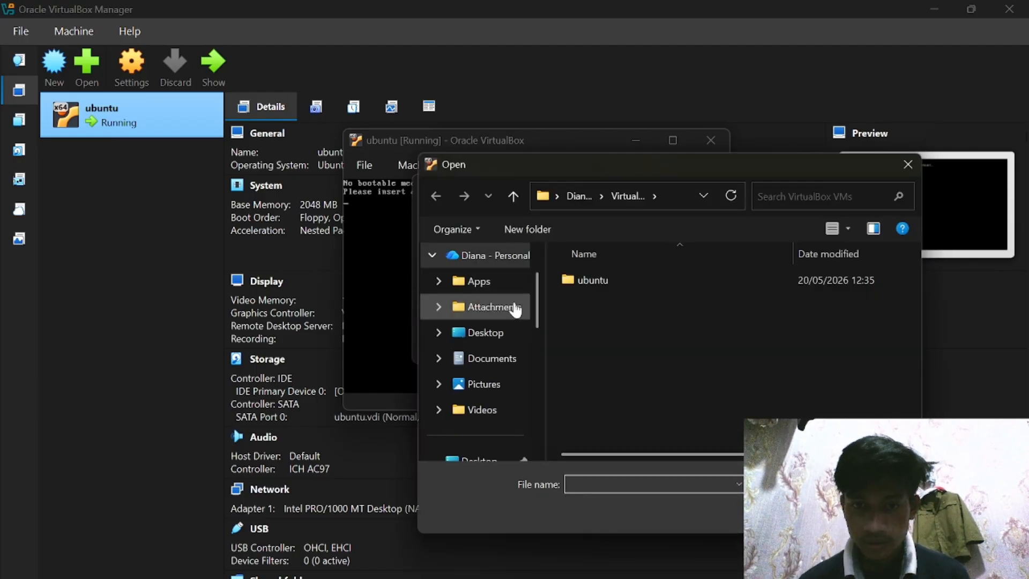
# Look through the ubuntu machine folder and the Home location for the Ubuntu Server ISO.
pyautogui.click(598, 281)
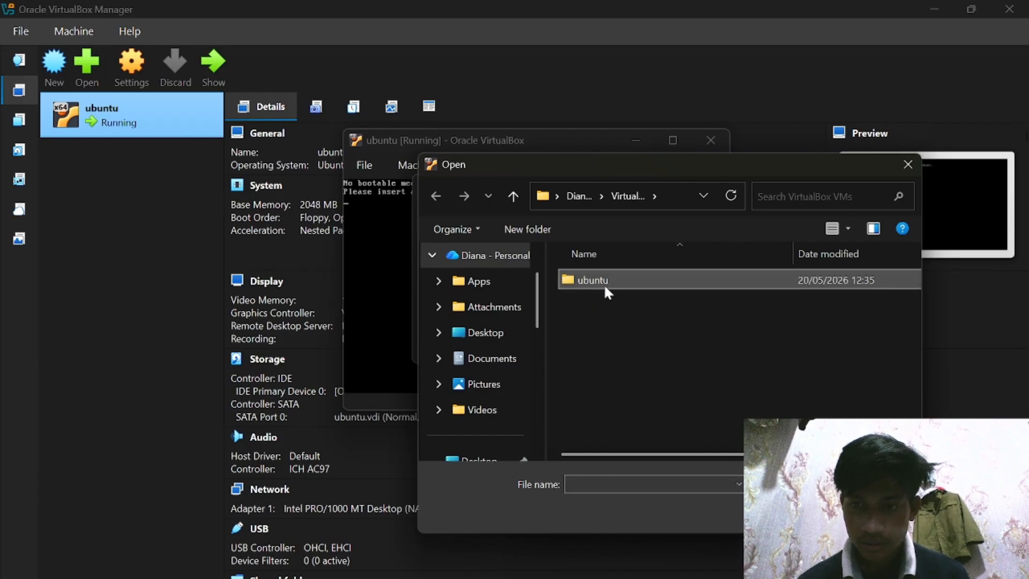
pyautogui.doubleClick(601, 282)
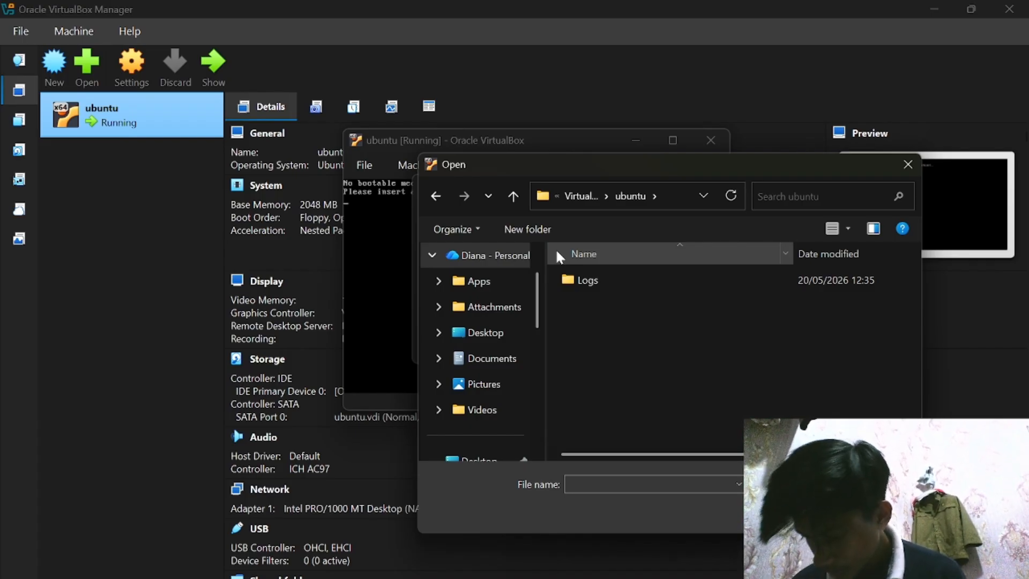
pyautogui.doubleClick(570, 280)
pyautogui.click(435, 195)
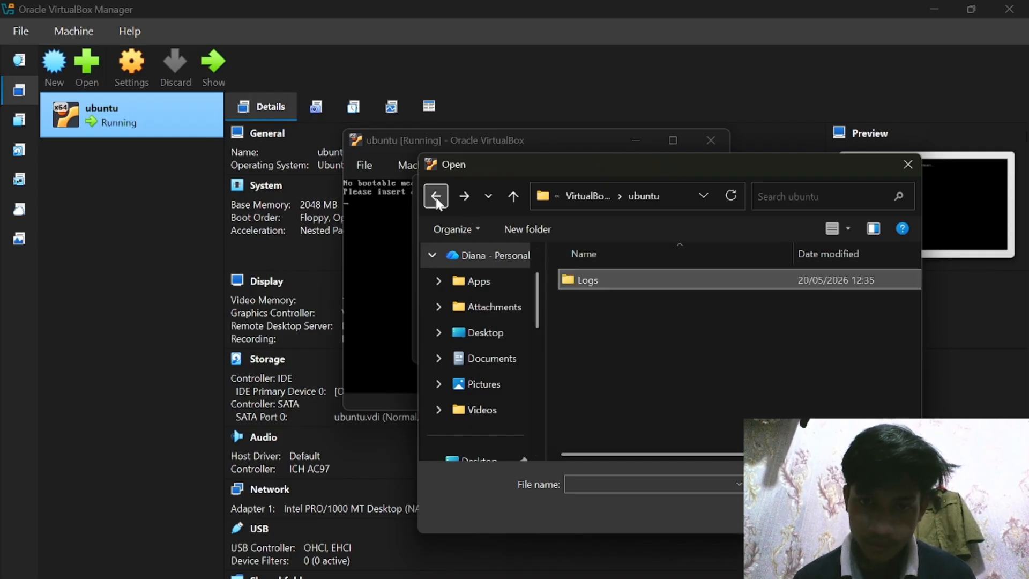
pyautogui.click(435, 195)
pyautogui.scroll(1, 472, 300)
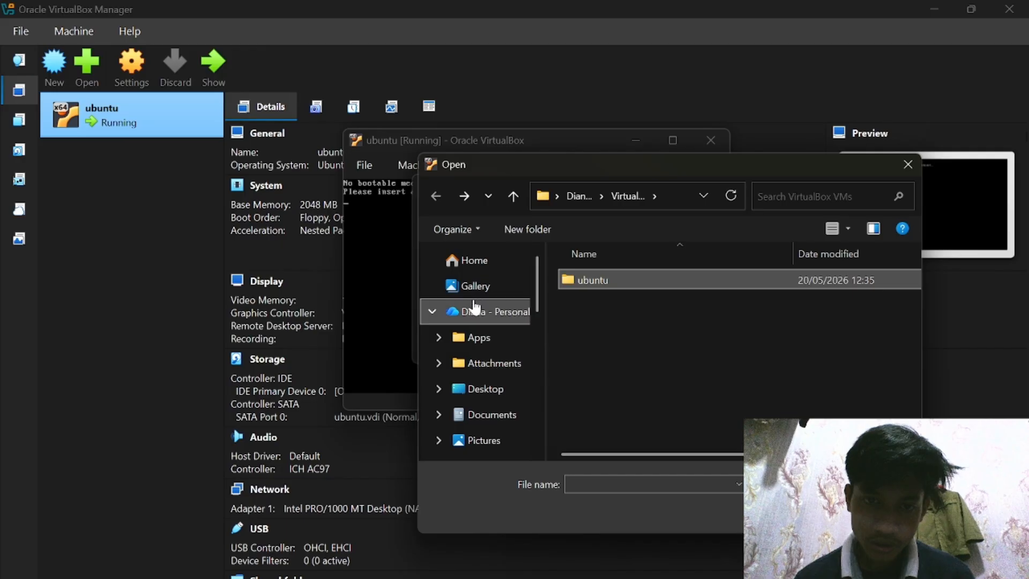
pyautogui.click(482, 259)
pyautogui.scroll(-6, 680, 360)
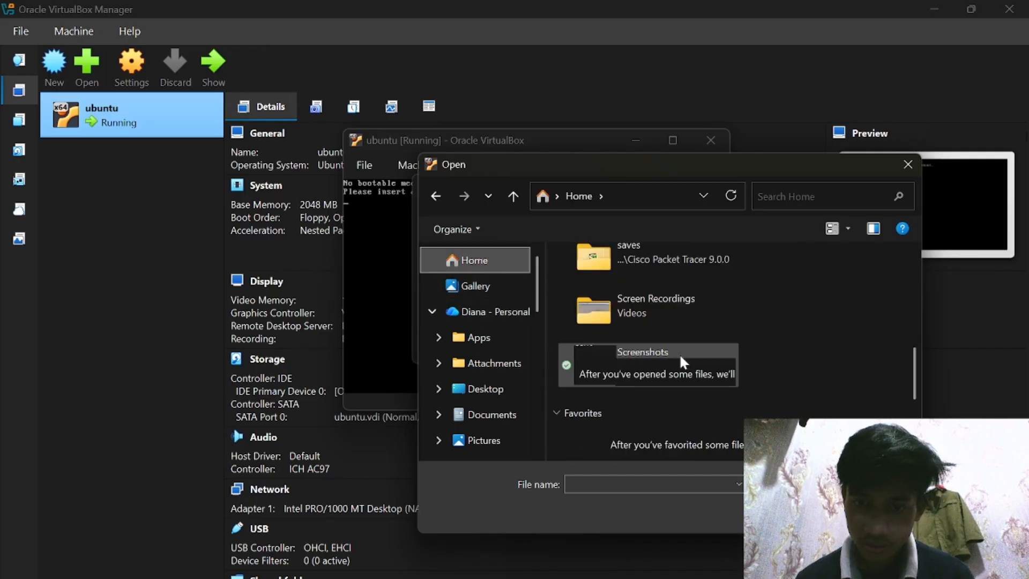
pyautogui.scroll(5, 682, 363)
pyautogui.scroll(-3, 682, 363)
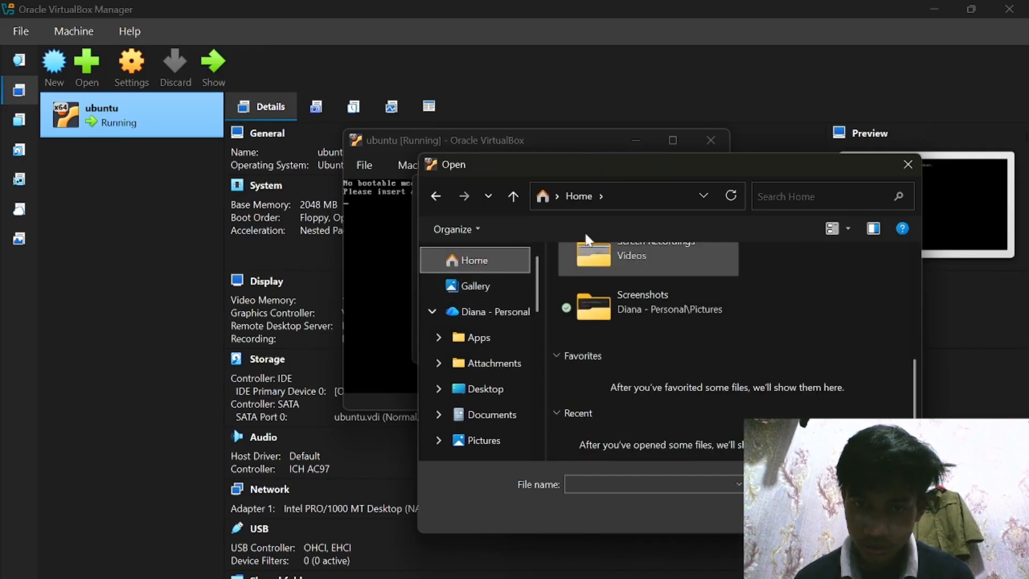
# Mount ubuntu-22.04.5-live-server-amd64 from the Downloads folder as the machine's DVD and retry the boot.
pyautogui.scroll(-4, 472, 397)
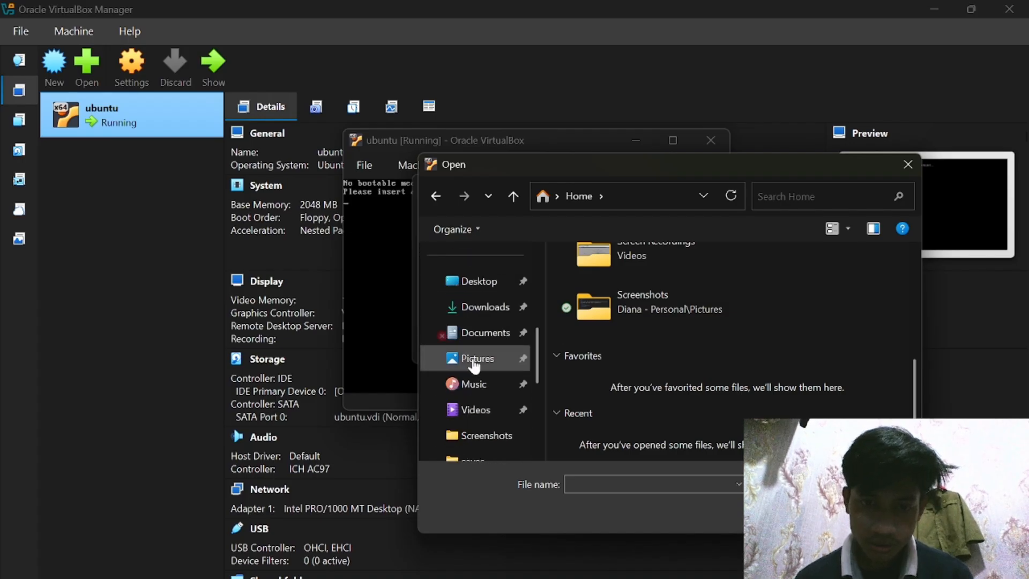
pyautogui.click(482, 307)
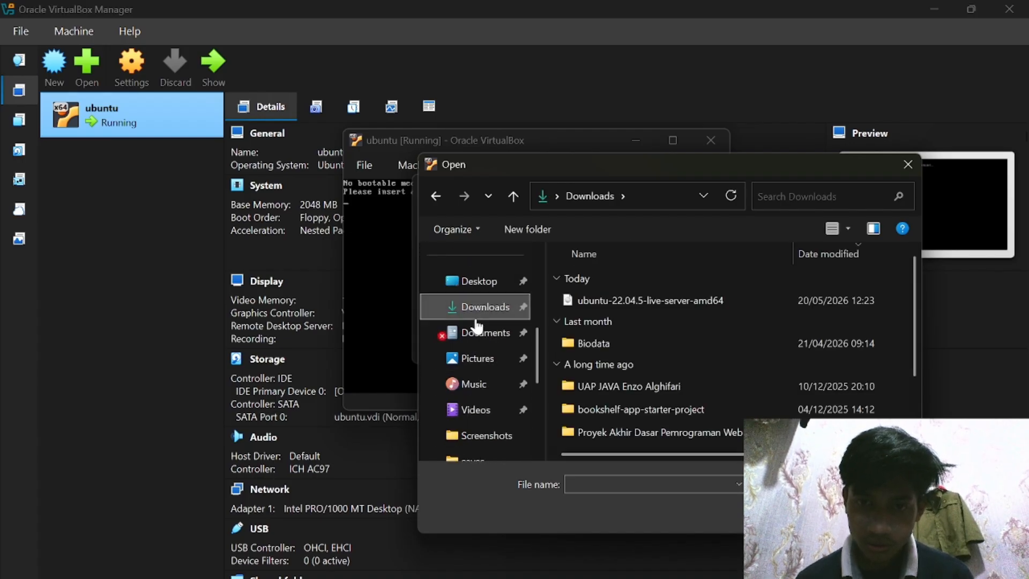
pyautogui.click(617, 309)
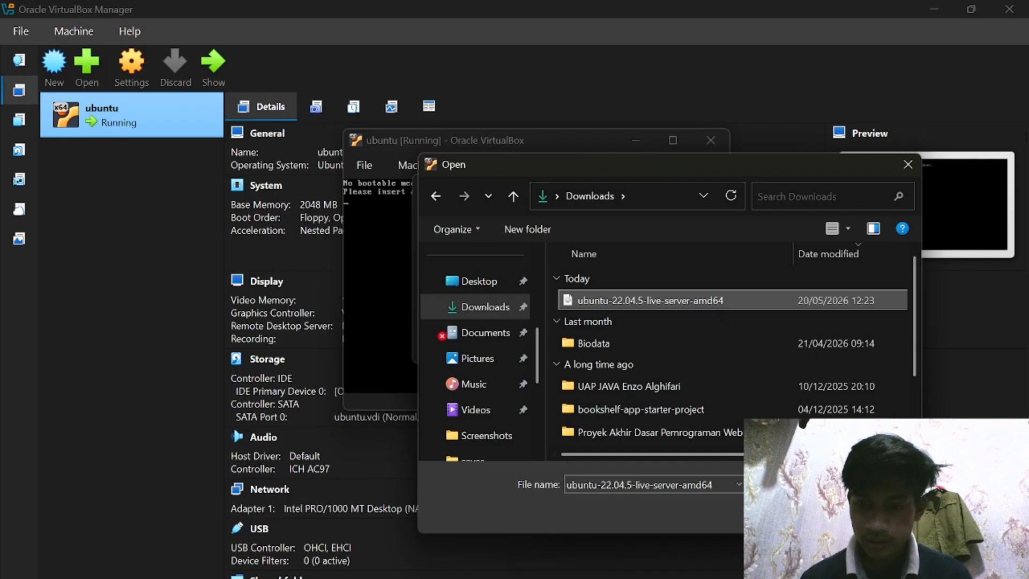
pyautogui.click(799, 511)
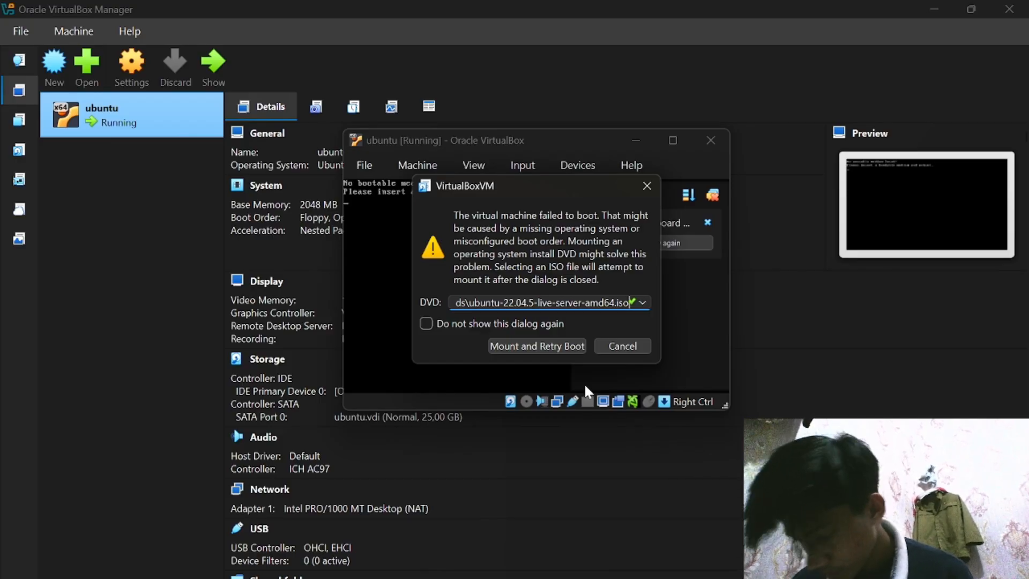
pyautogui.click(542, 344)
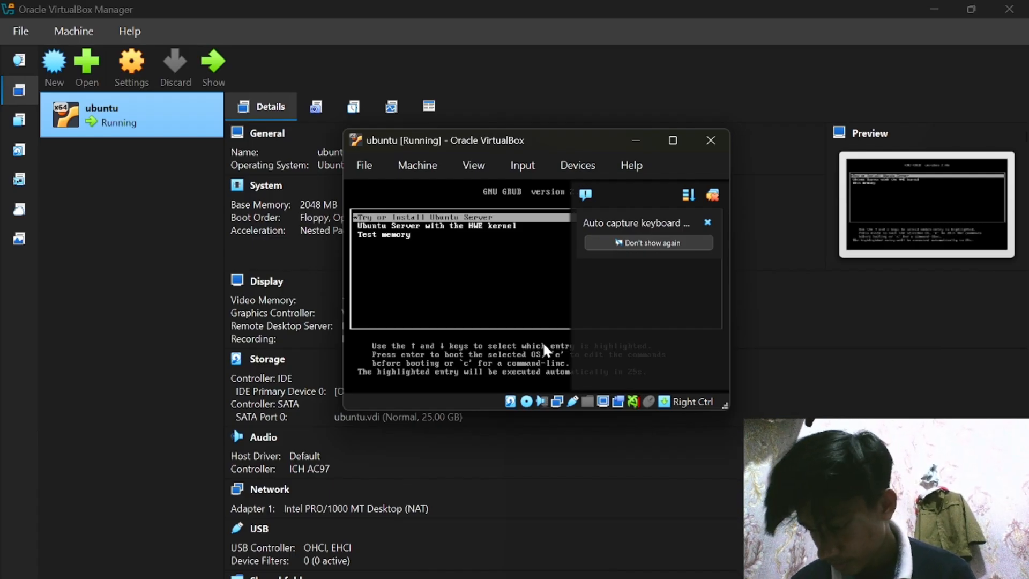
# Dismiss the keyboard capture and mouse integration notices and switch the virtual machine window to Scaled Mode.
pyautogui.click(705, 223)
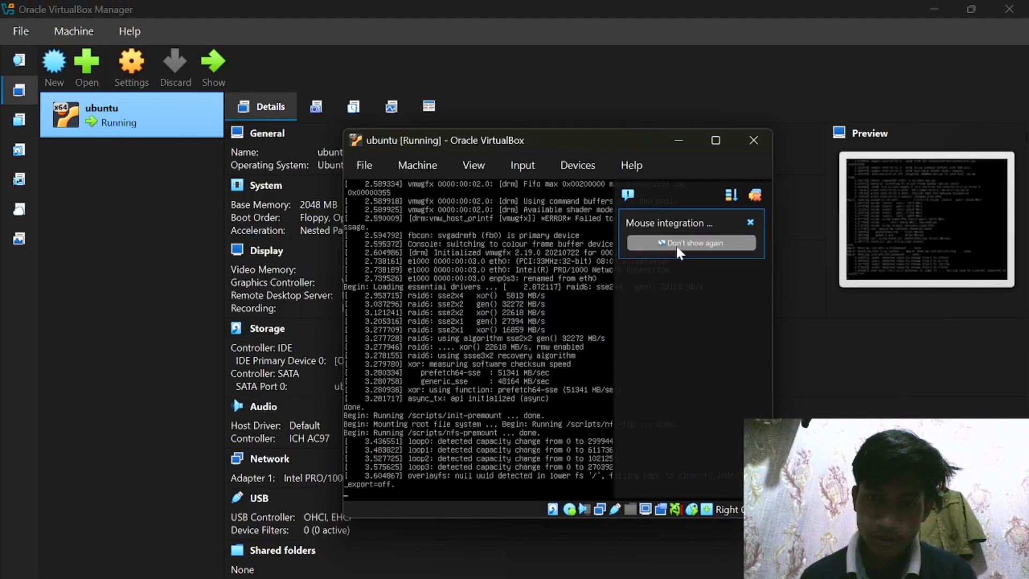
pyautogui.click(751, 223)
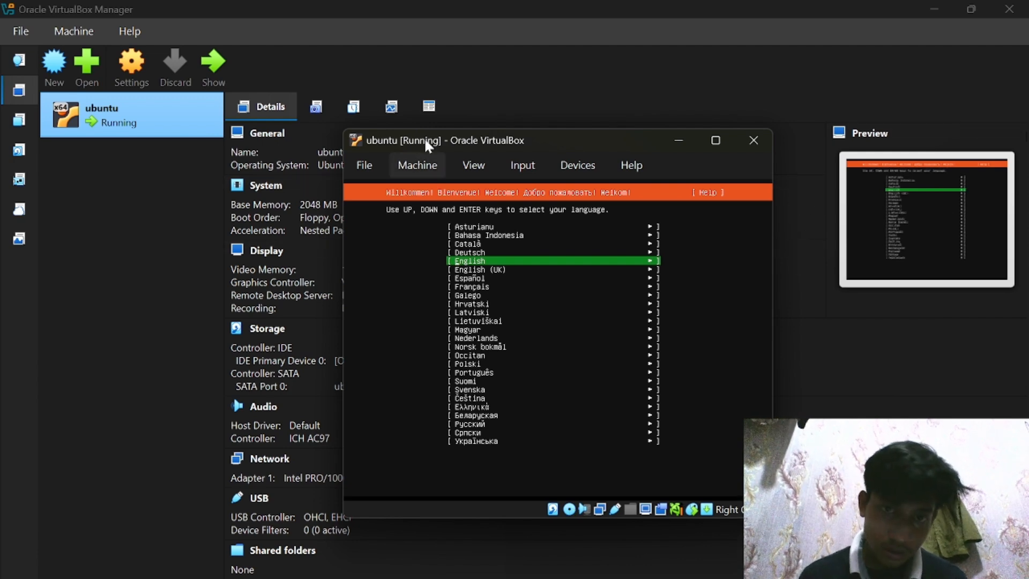
pyautogui.click(485, 163)
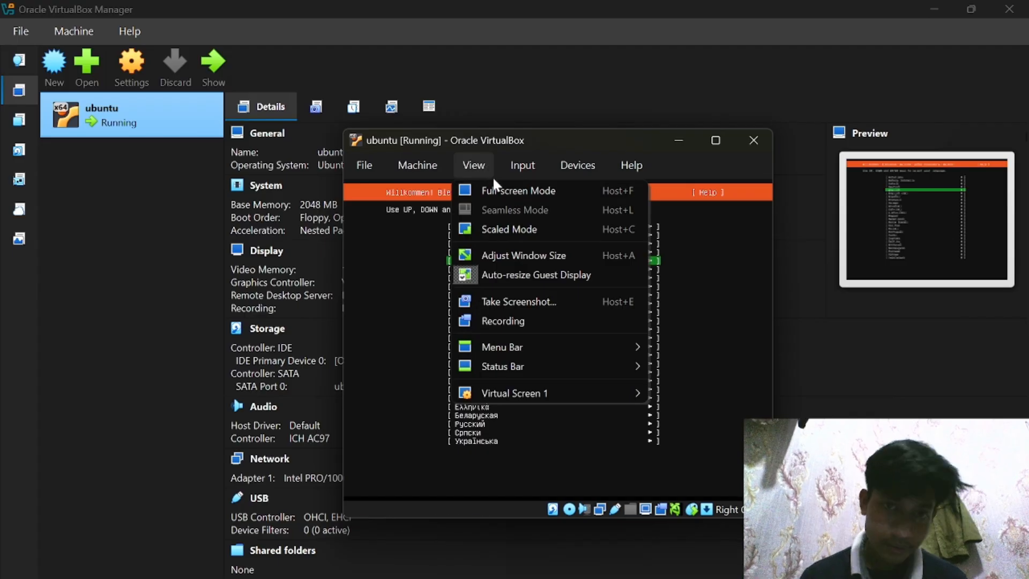
pyautogui.click(502, 231)
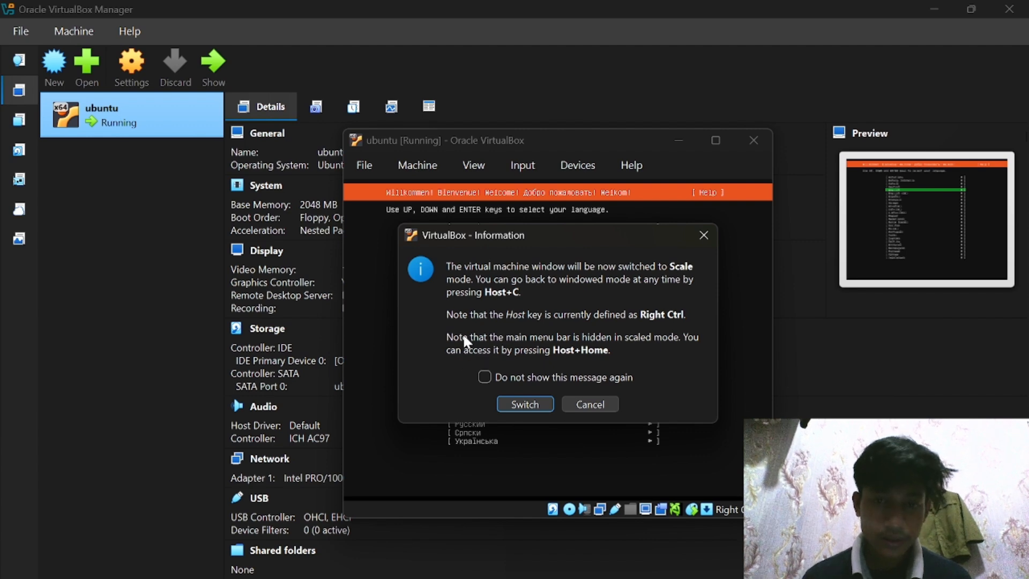
pyautogui.click(515, 405)
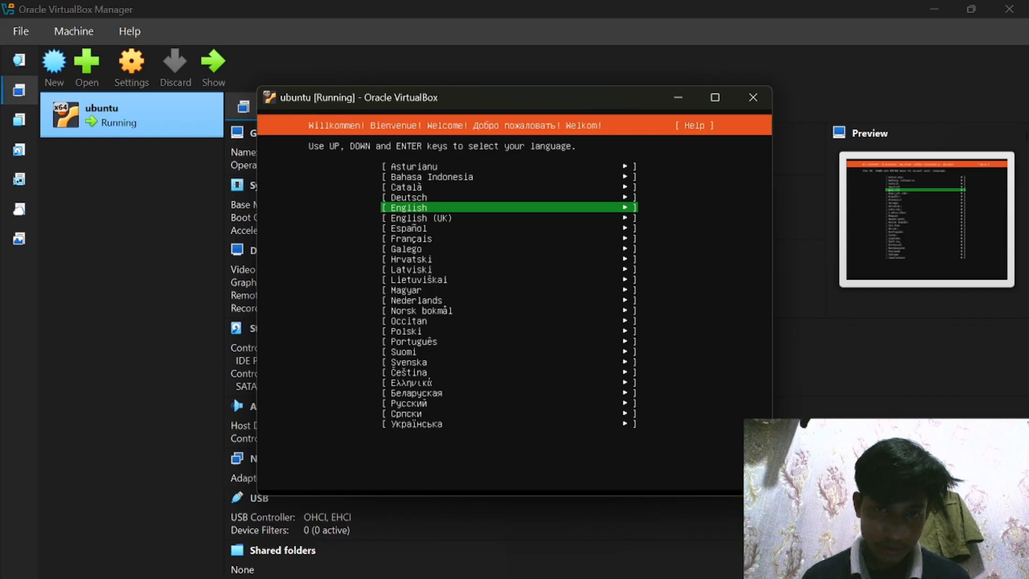
# Choose English (UK) as the language of the Ubuntu Server installer.
pyautogui.press('Down')
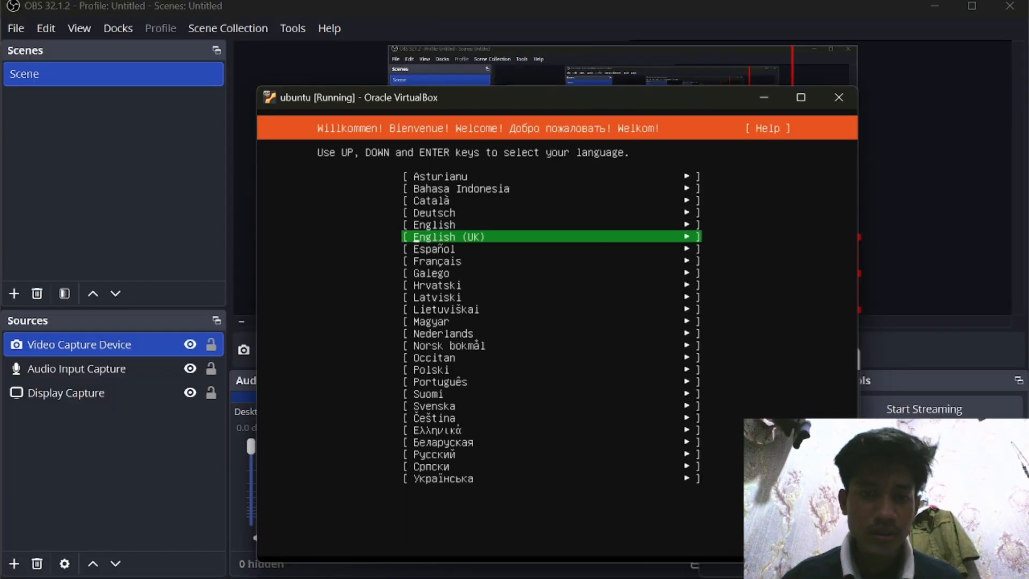
pyautogui.press('Return')
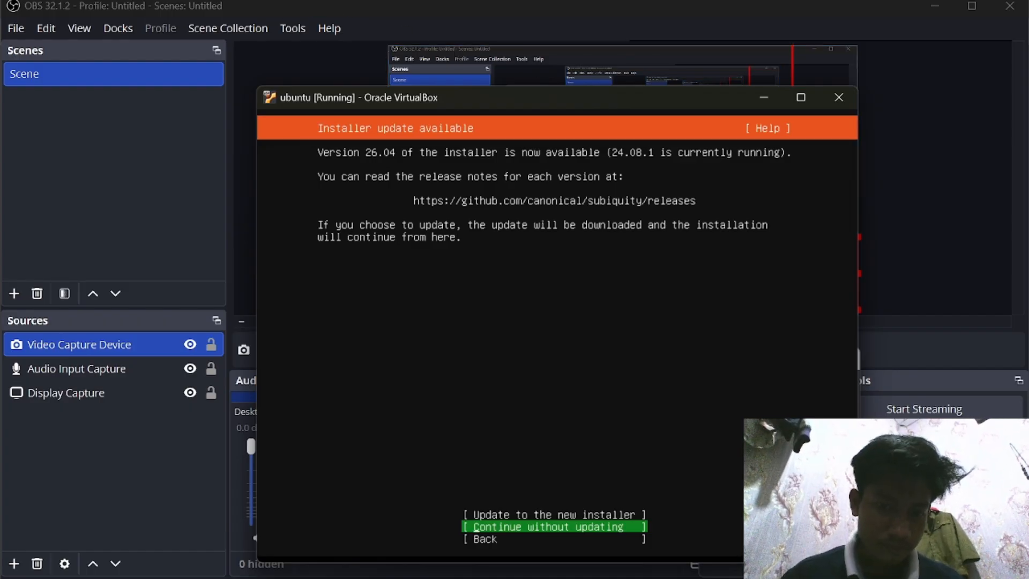
pyautogui.press('Down')
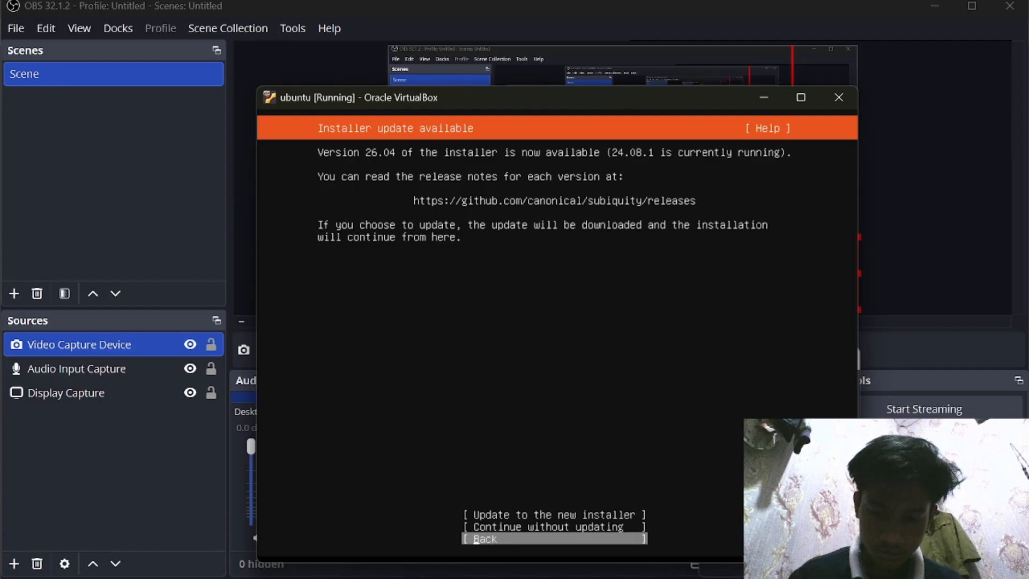
pyautogui.press('Up')
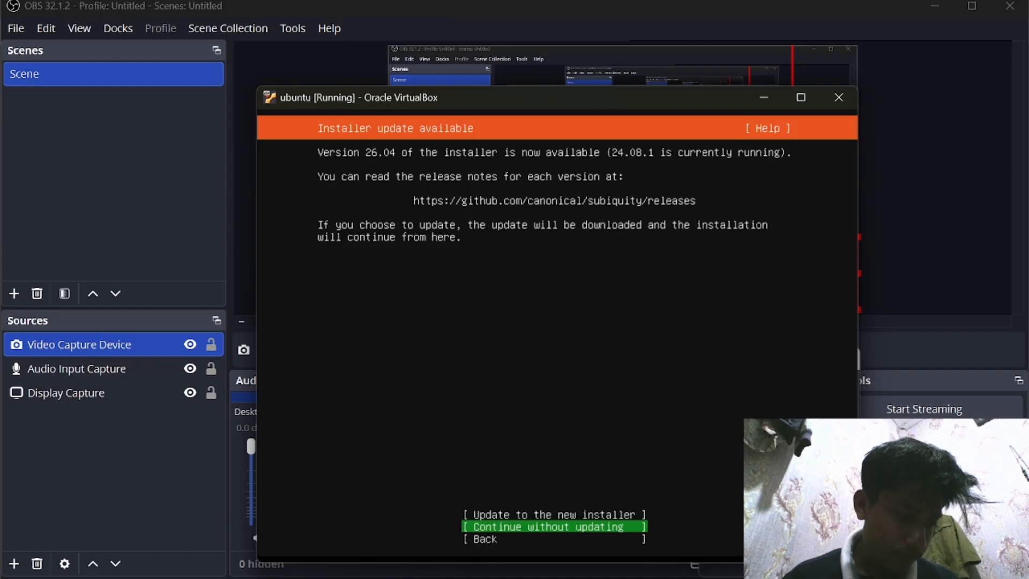
pyautogui.press('Down')
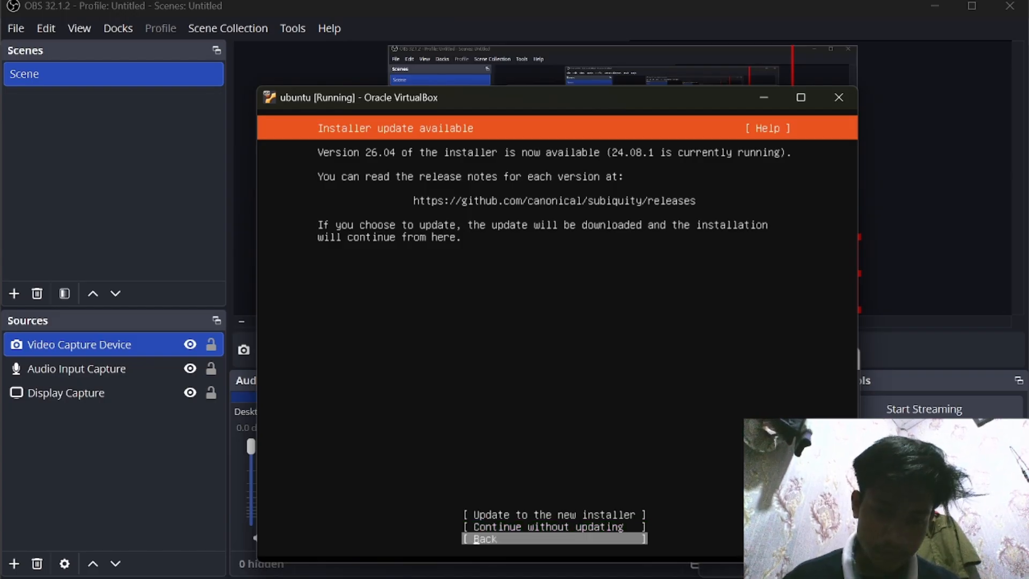
pyautogui.press('shift')
pyautogui.press('shift')
pyautogui.press('shift')
pyautogui.press('shift')
pyautogui.press('shift')
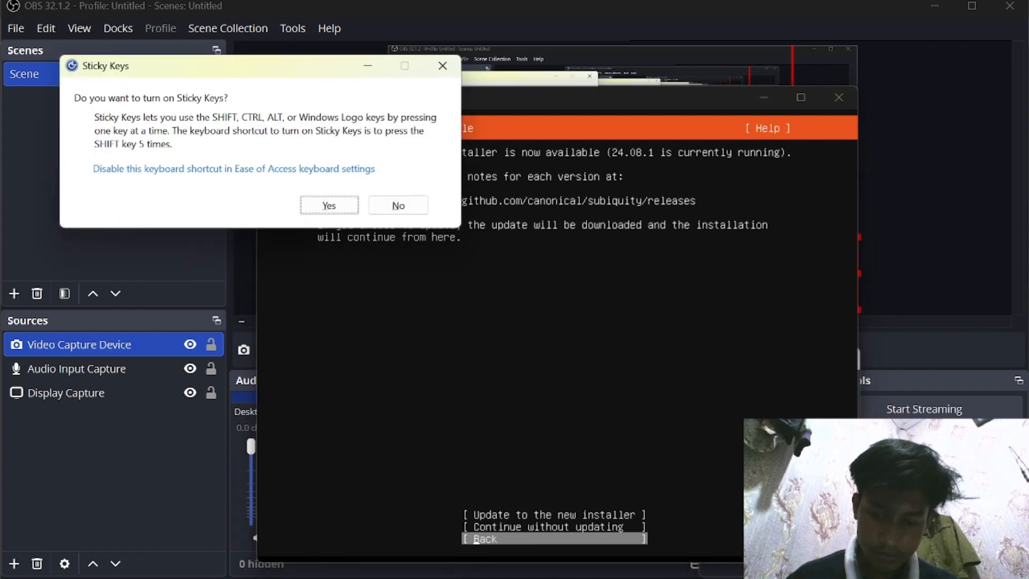
pyautogui.press('Tab')
pyautogui.click(558, 338)
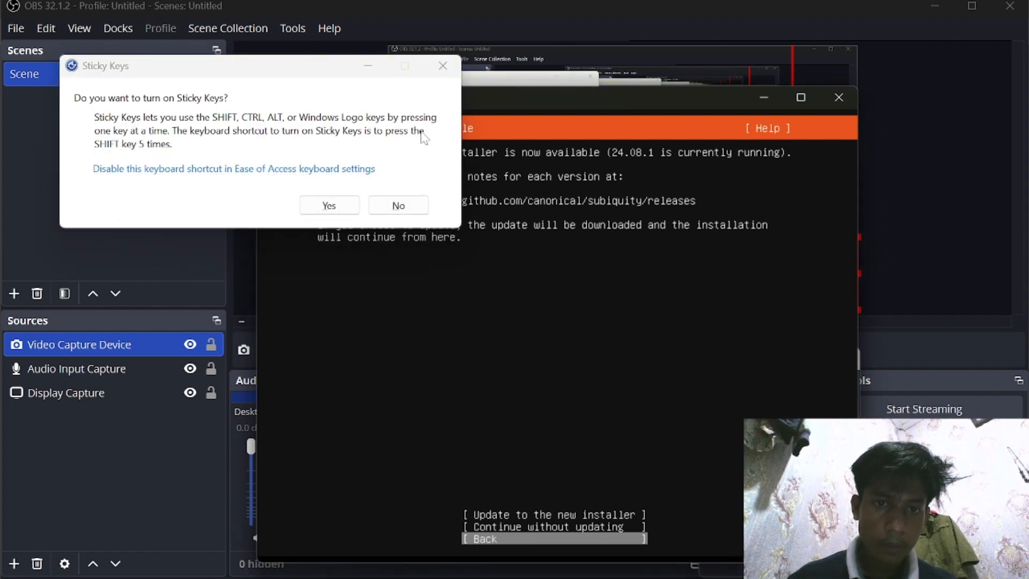
pyautogui.click(368, 65)
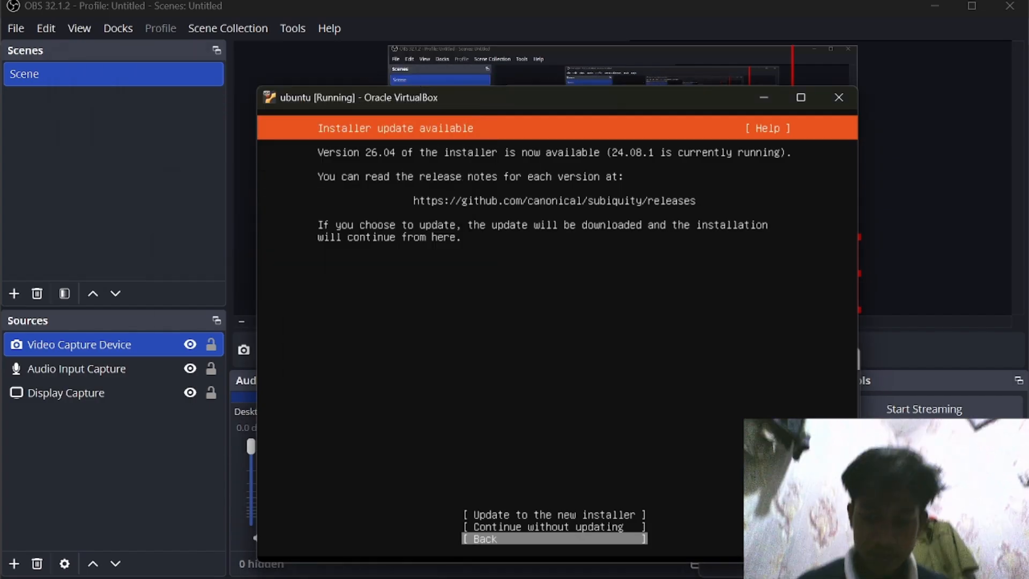
# Continue the Ubuntu Server installation without updating to the new installer version.
pyautogui.press('Up')
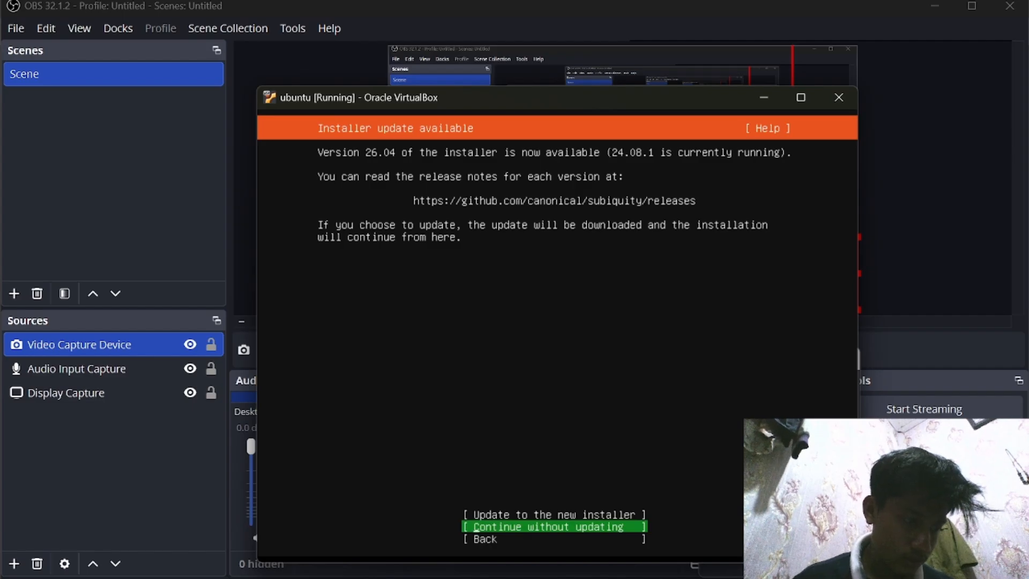
pyautogui.press('Return')
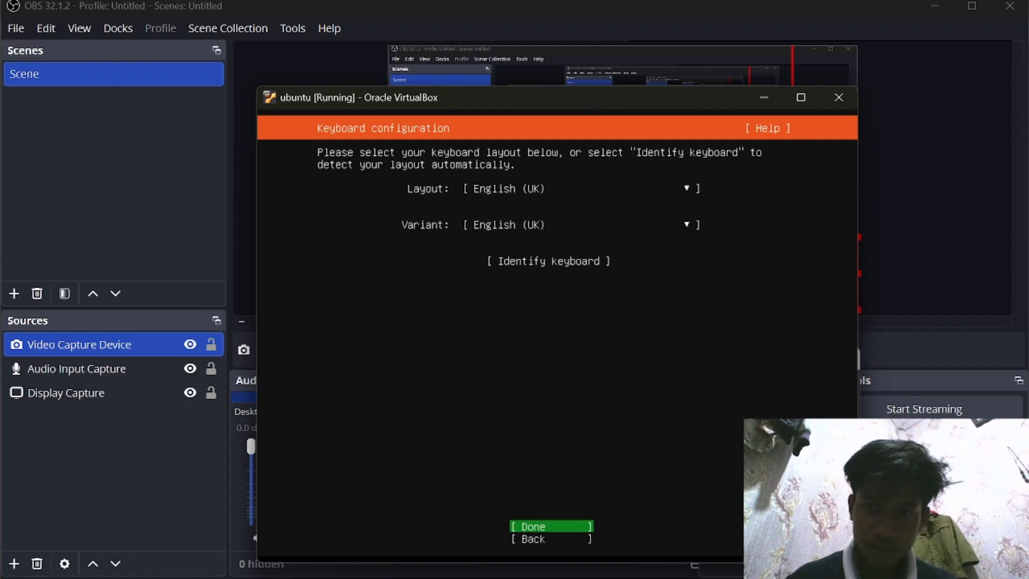
# Keep English (UK) as both the keyboard layout and variant, continue the installer, and minimise the OBS window.
pyautogui.press('Up')
pyautogui.press('Up')
pyautogui.press('Up')
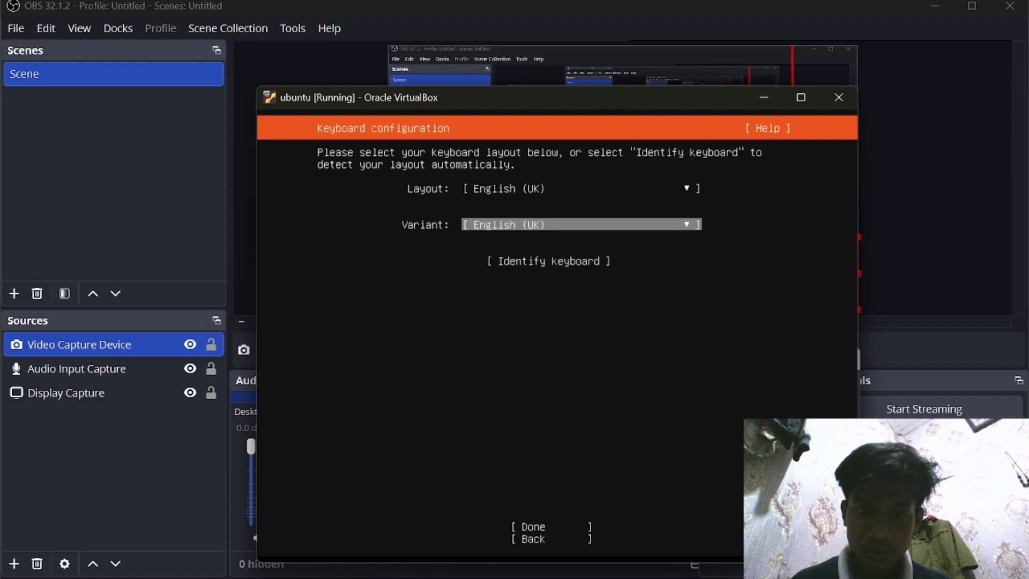
pyautogui.press('Down')
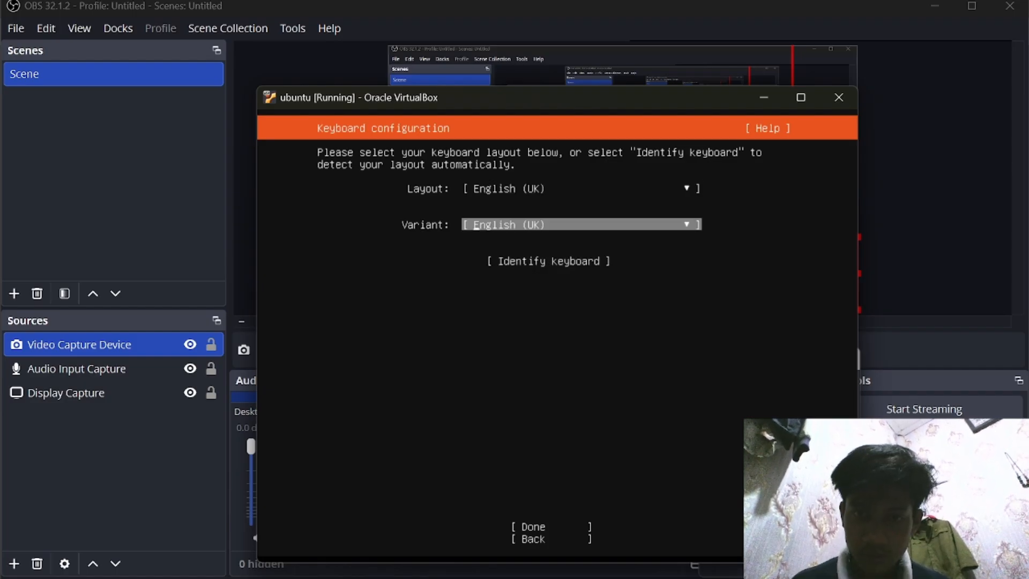
pyautogui.press('Up')
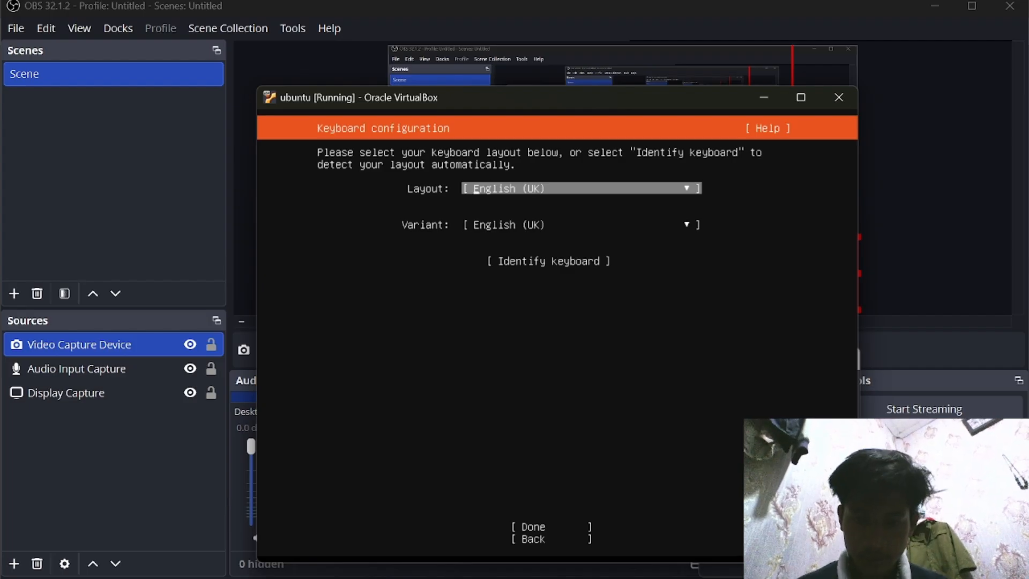
pyautogui.press('Tab')
pyautogui.press('Tab')
pyautogui.press('Tab')
pyautogui.press('Return')
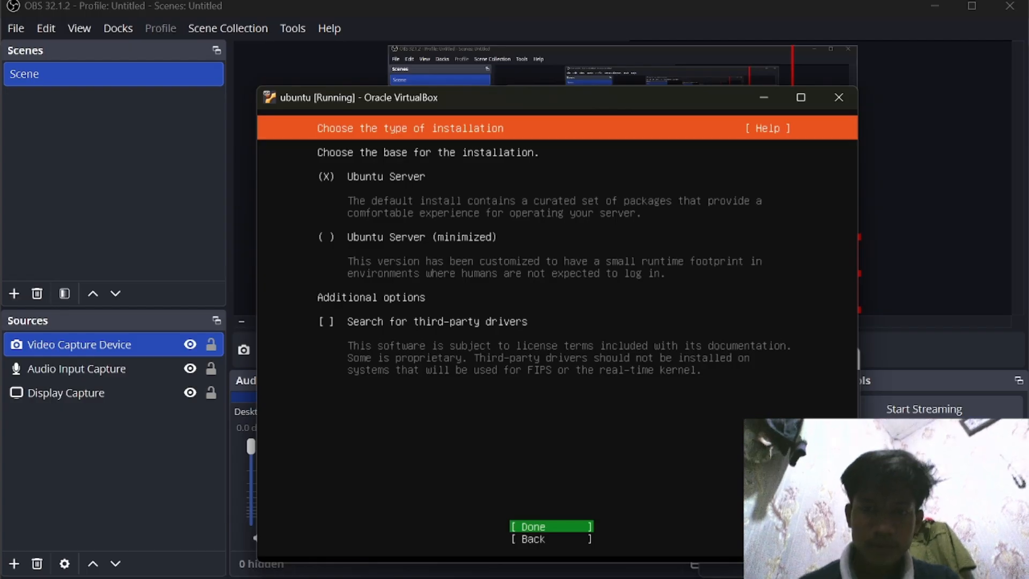
pyautogui.click(946, 3)
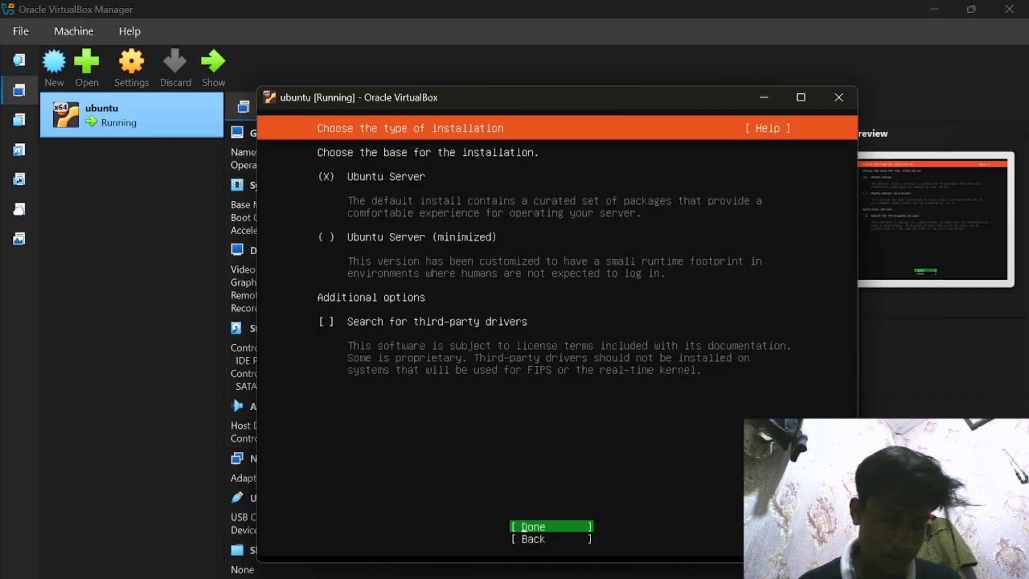
# Accept Ubuntu Server as the installation base and keep the DHCPv4 network configuration of enp0s3.
pyautogui.press('Return')
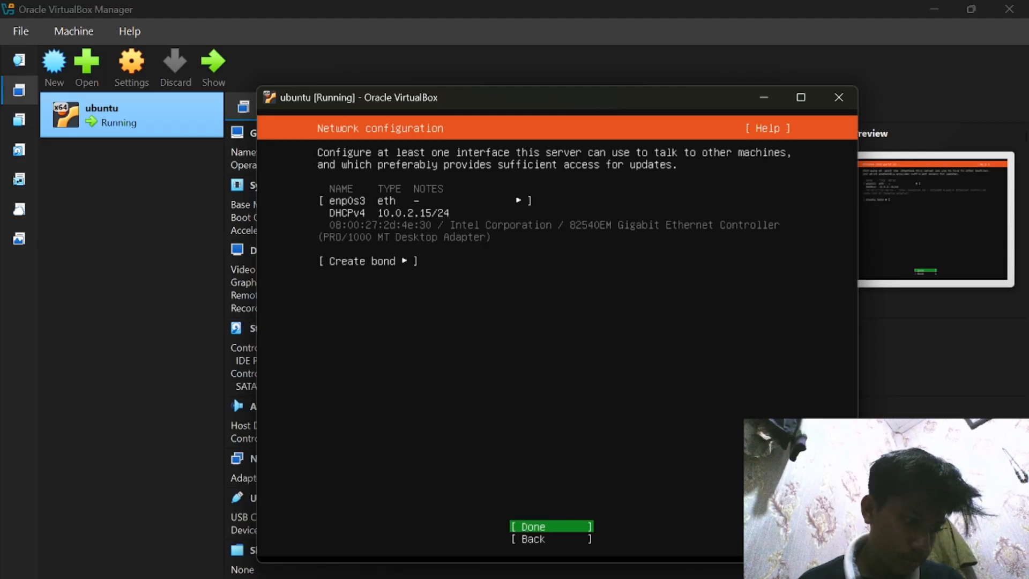
pyautogui.press('Return')
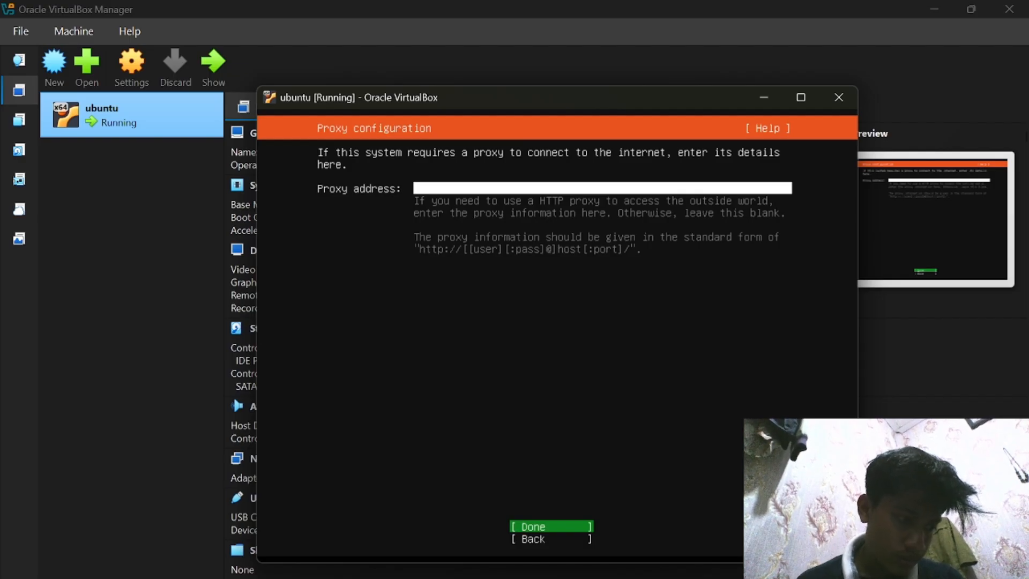
pyautogui.press('Return')
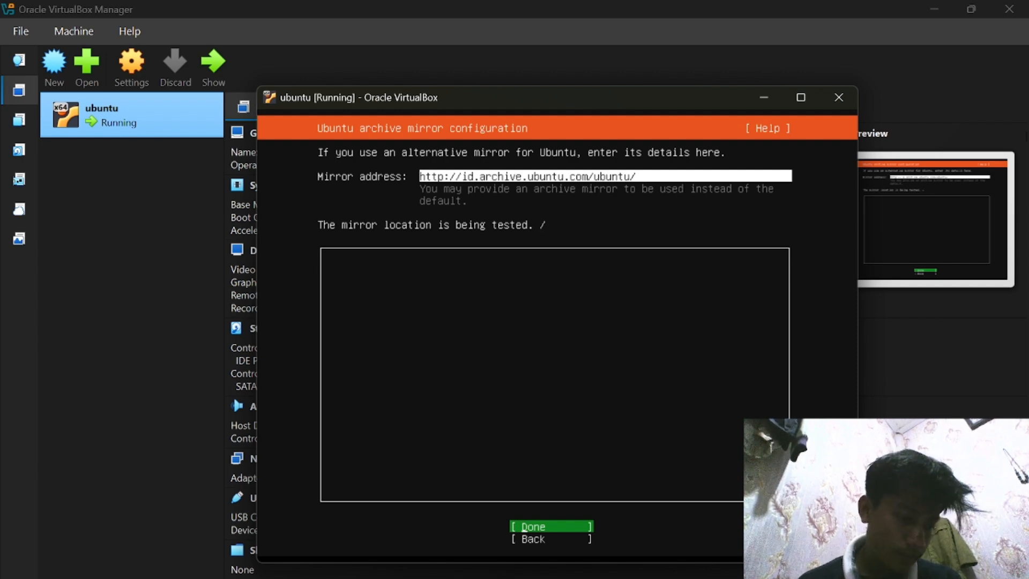
pyautogui.press('Return')
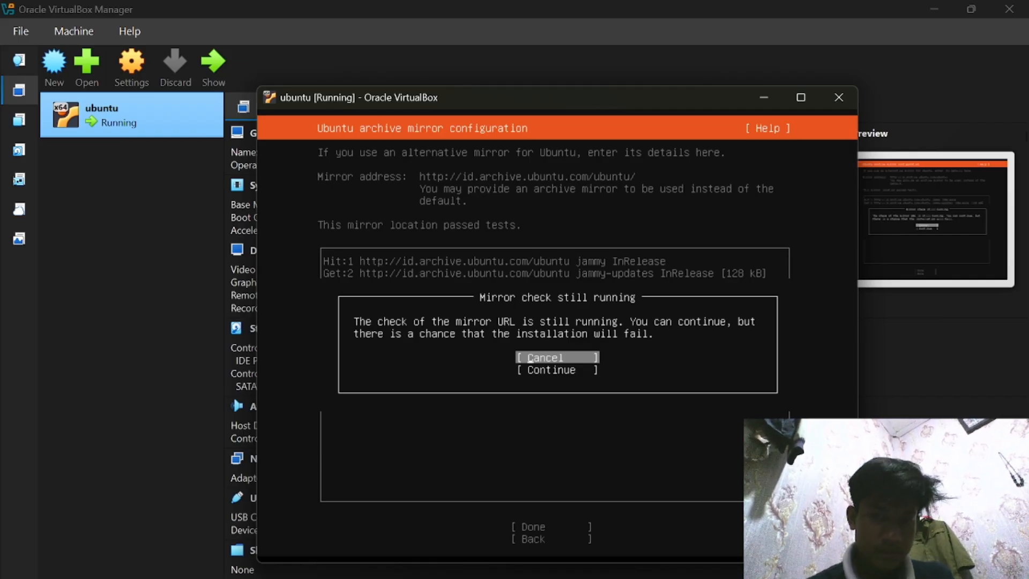
pyautogui.press('Down')
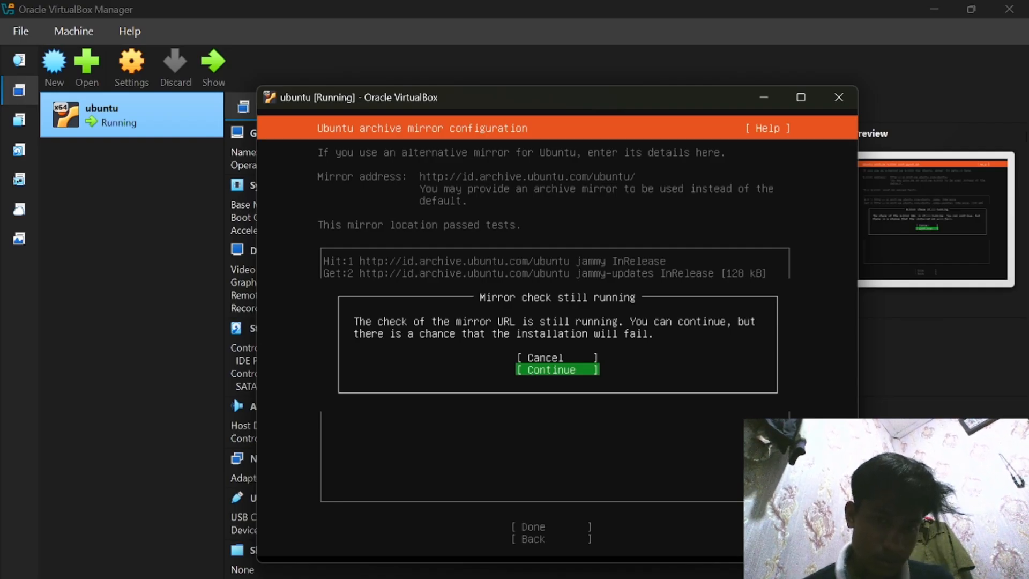
pyautogui.press('Return')
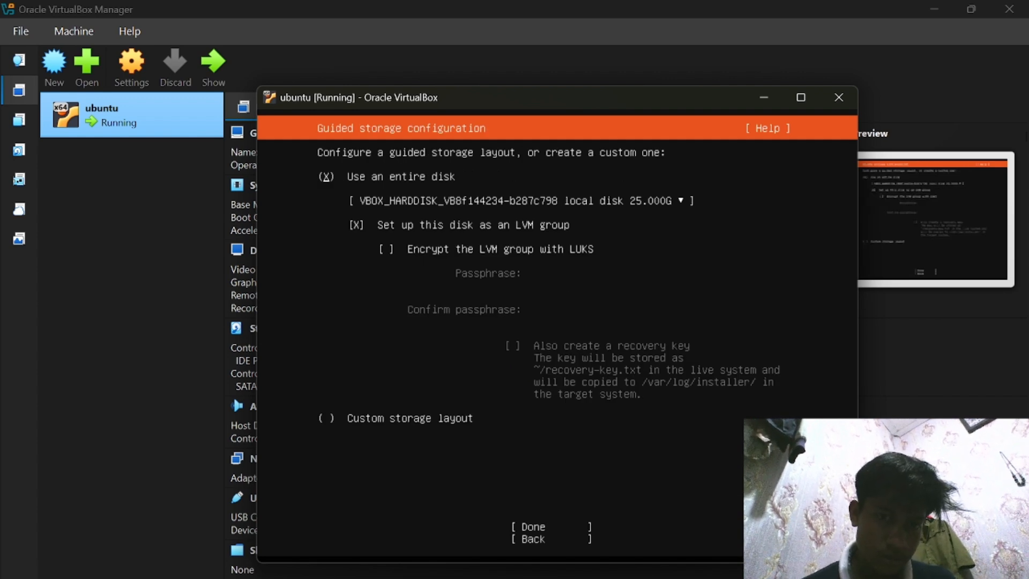
# Use the entire 25 GB virtual disk as an unencrypted LVM group and confirm the destructive formatting to begin installation.
pyautogui.press('Tab')
pyautogui.press('Tab')
pyautogui.press('Tab')
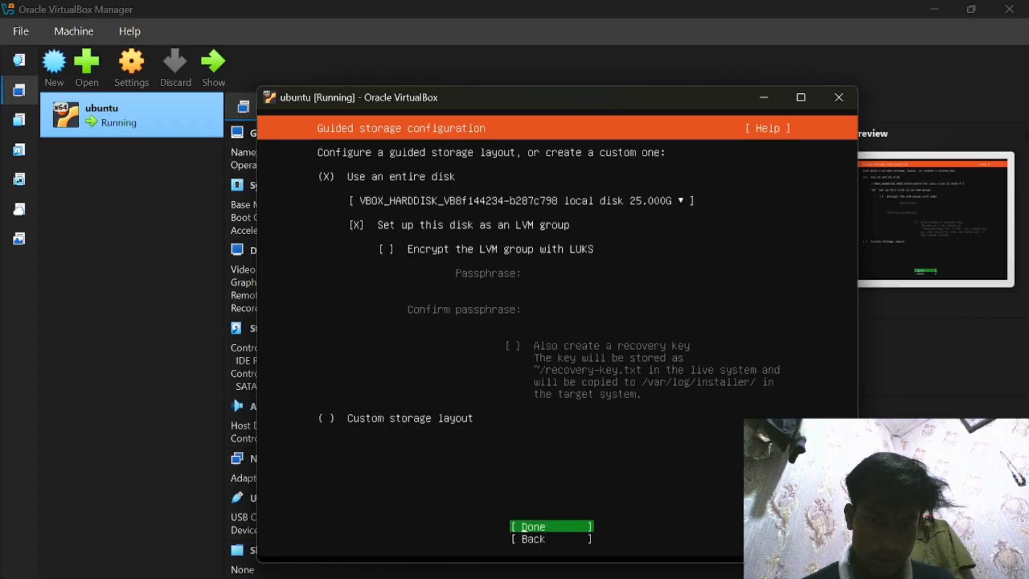
pyautogui.press('Return')
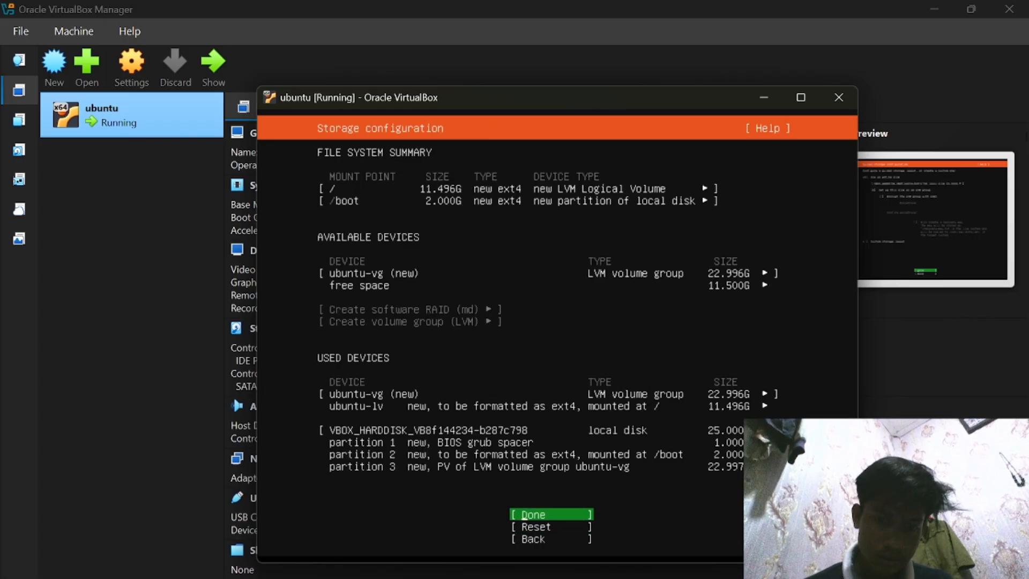
pyautogui.press('Return')
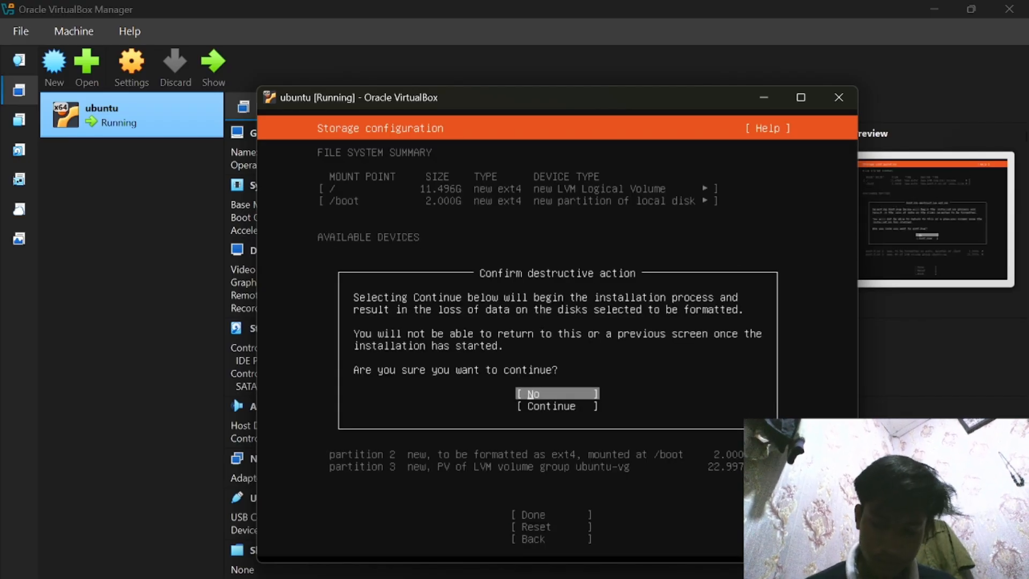
pyautogui.press('Down')
pyautogui.press('Return')
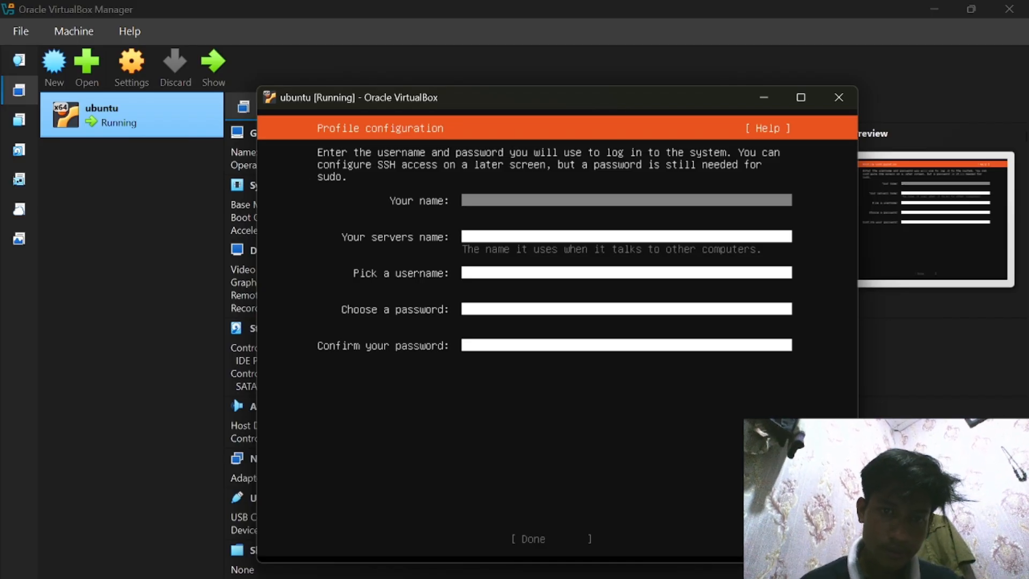
# Fill in the profile with "ubuntu user" as the name, "ubuntu" as the server name, and the account username.
pyautogui.write('ubunt')
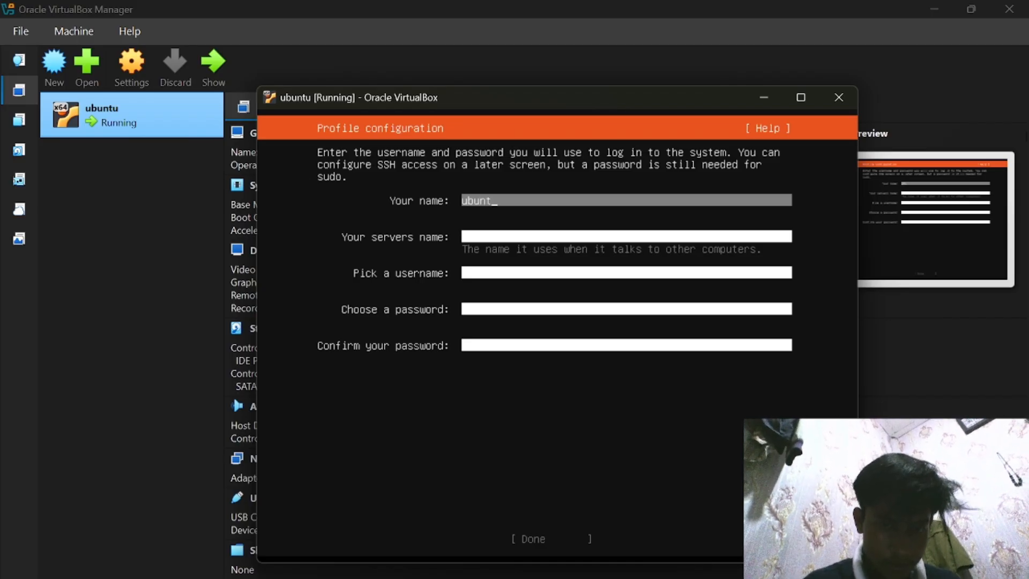
pyautogui.write('u user')
pyautogui.press('Tab')
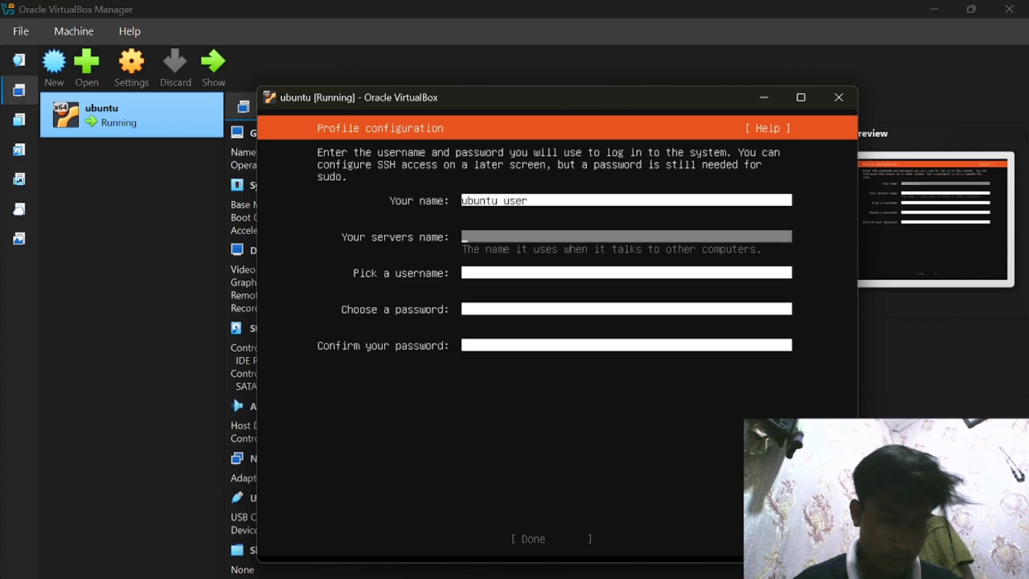
pyautogui.write('ubuntu')
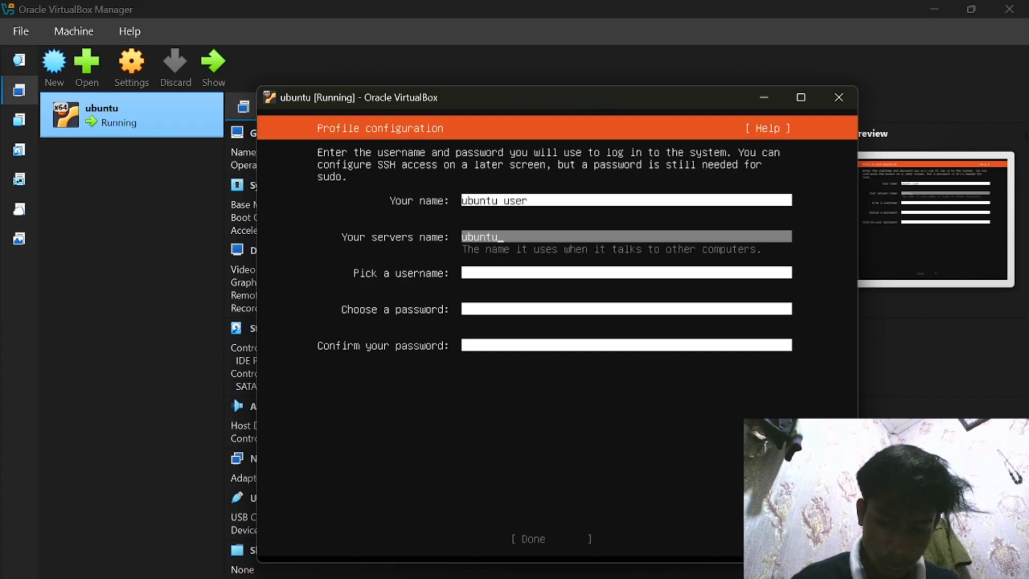
pyautogui.press('Tab')
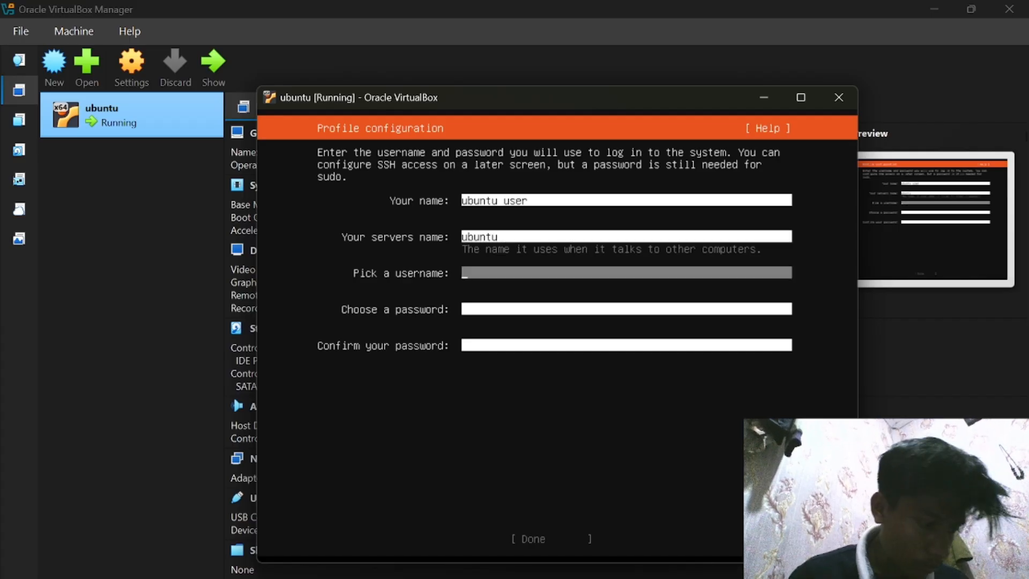
pyautogui.write('ag')
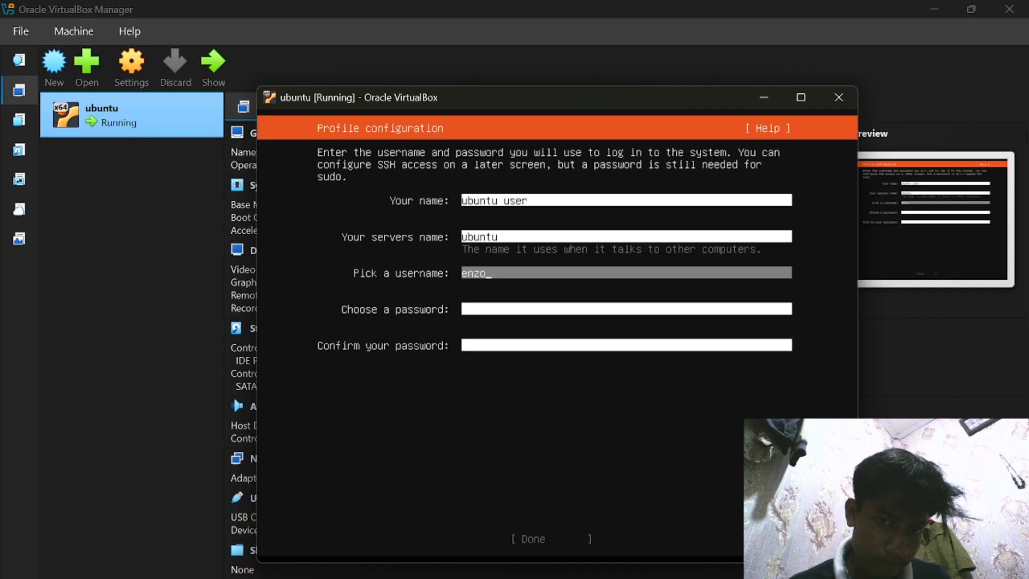
# Shorten the profile's name entry to "tu user".
pyautogui.press('Up')
pyautogui.press('Up')
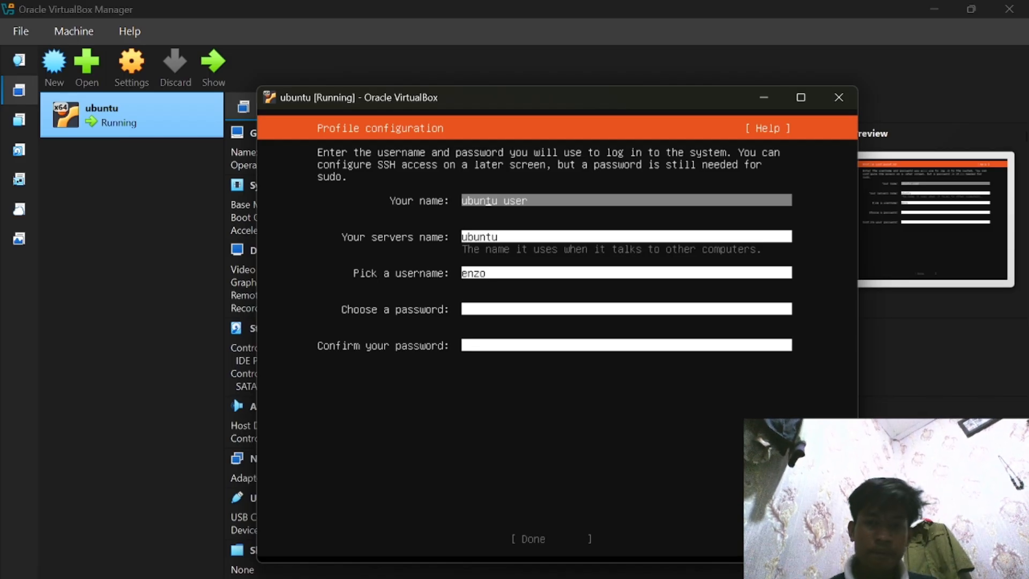
pyautogui.press('BackSpace')
pyautogui.press('BackSpace')
pyautogui.press('BackSpace')
pyautogui.press('BackSpace')
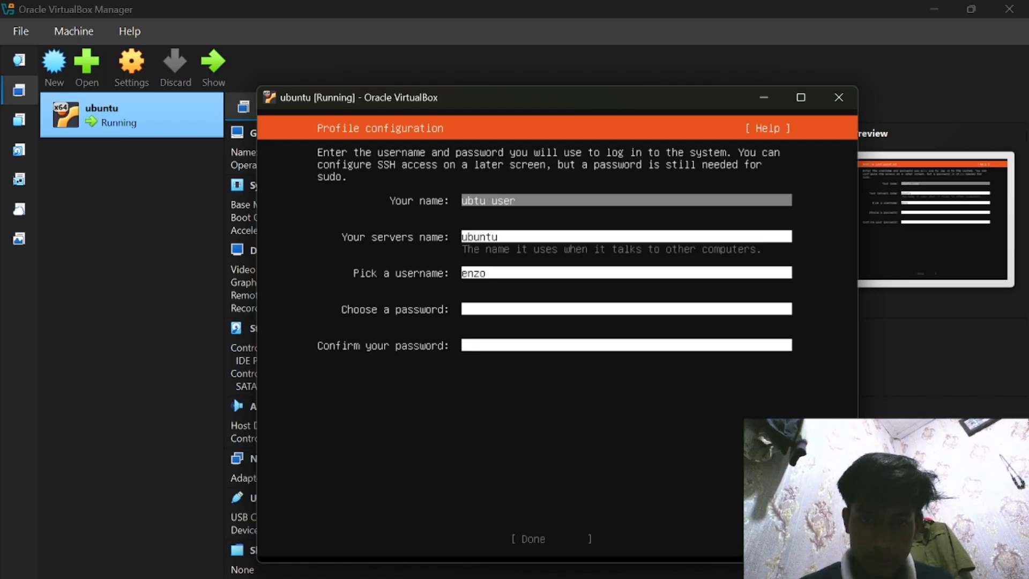
pyautogui.press('Down')
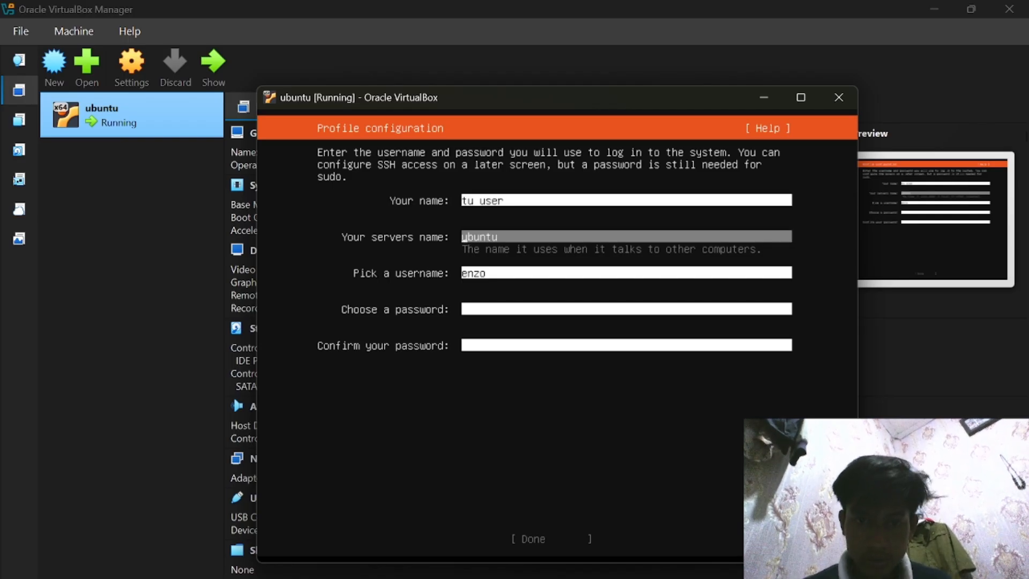
pyautogui.press('Up')
pyautogui.press('Up')
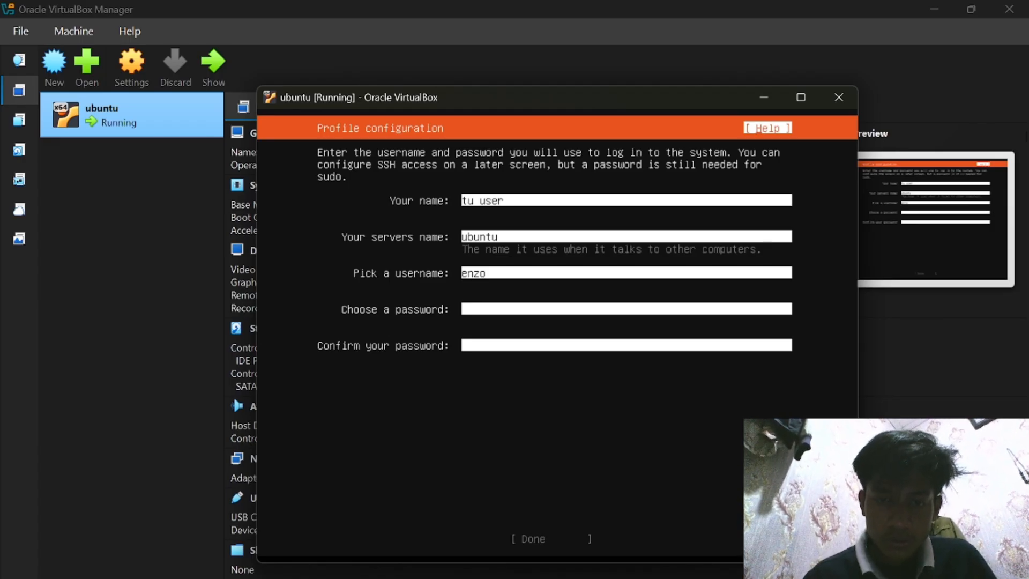
pyautogui.press('Down')
pyautogui.press('Down')
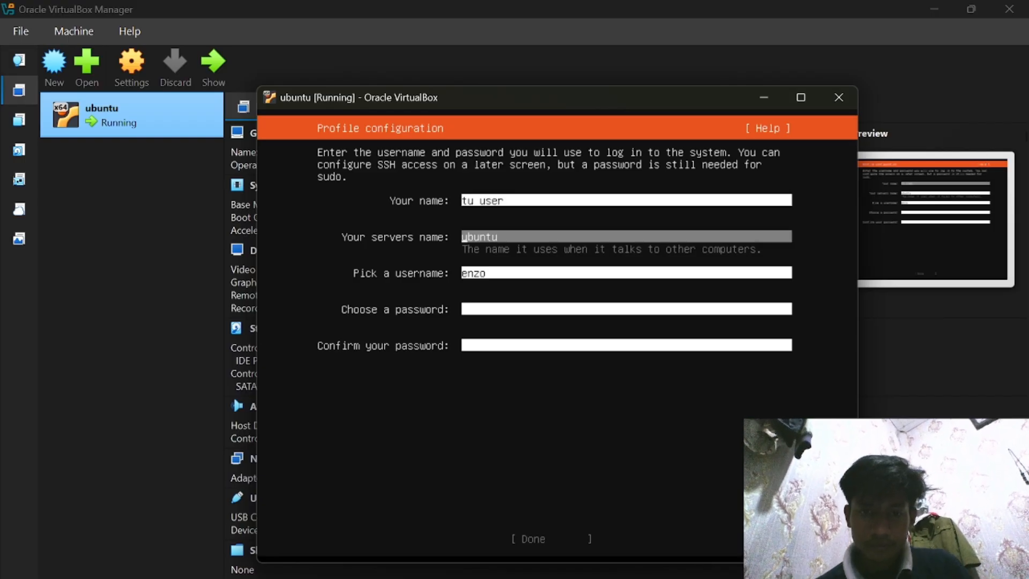
pyautogui.press('Up')
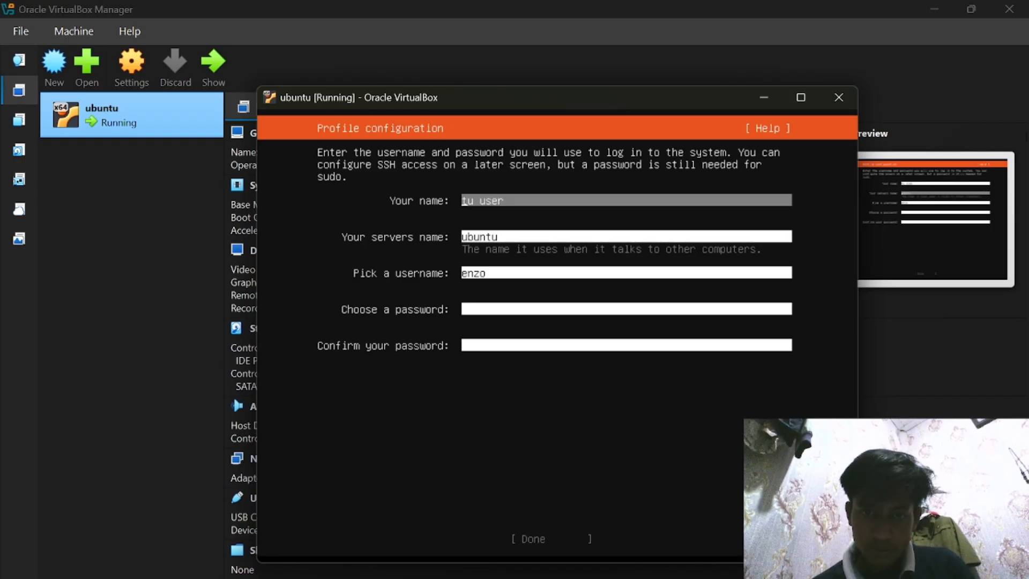
pyautogui.press('Down')
# Enter the account password and repeat it in the confirmation field of the profile configuration.
pyautogui.press('Down')
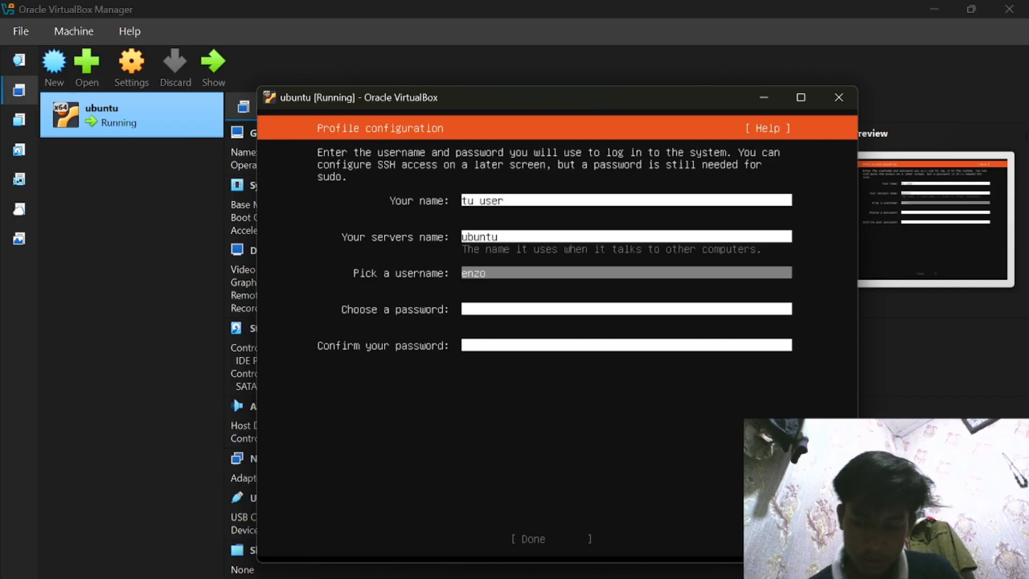
pyautogui.press('Down')
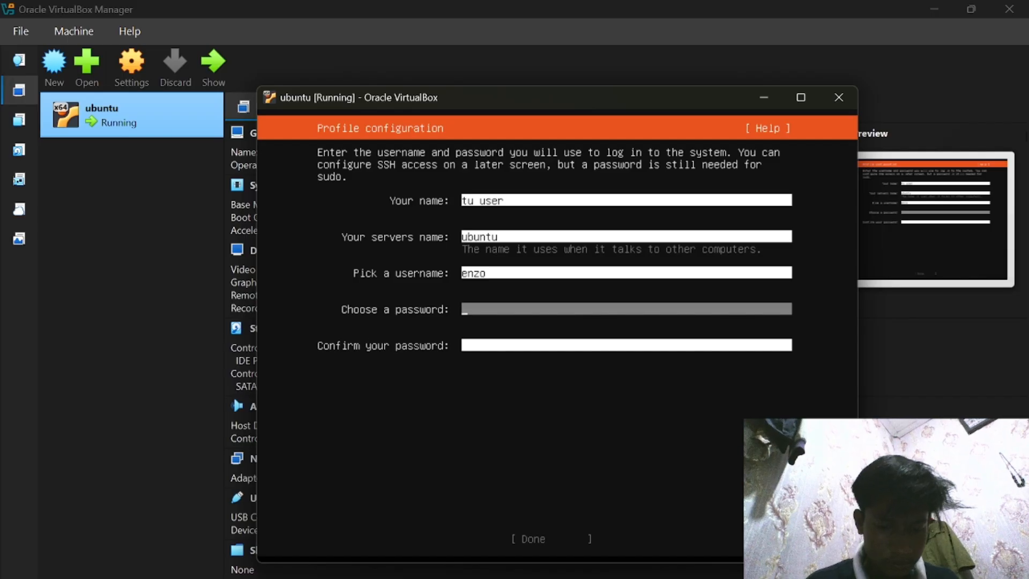
pyautogui.write('**')
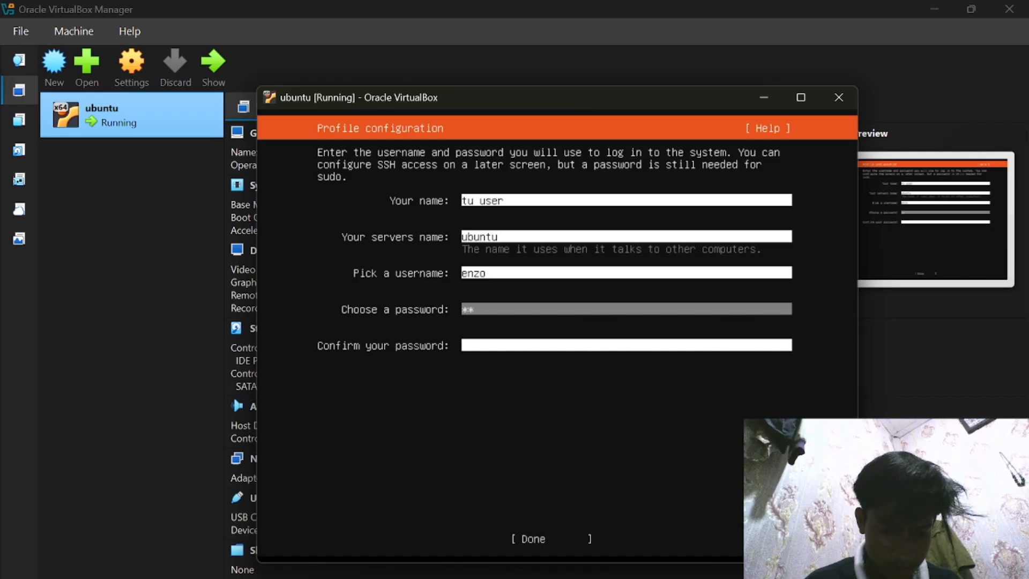
pyautogui.press('BackSpace')
pyautogui.press('BackSpace')
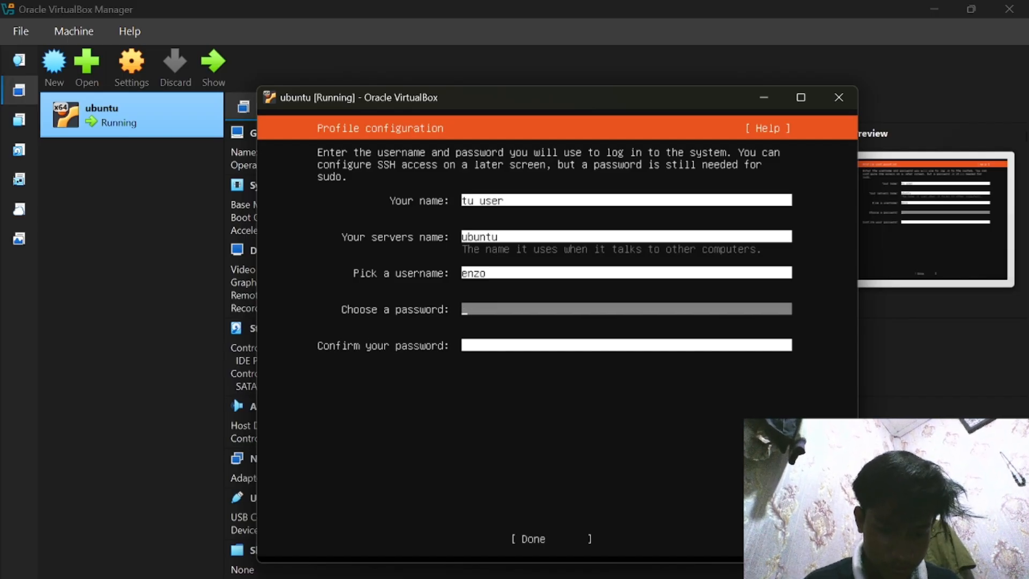
pyautogui.write('*****')
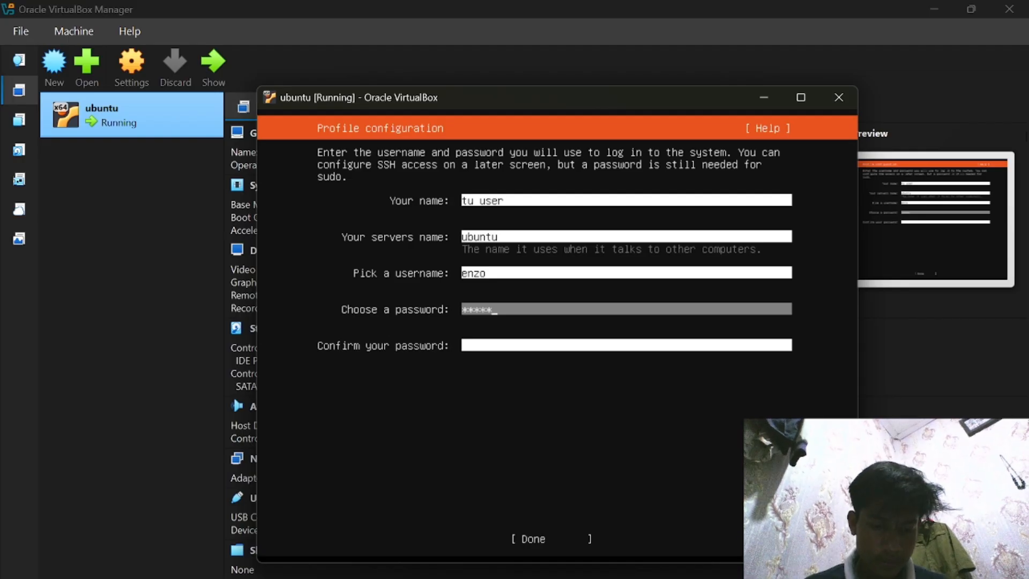
pyautogui.write('*****')
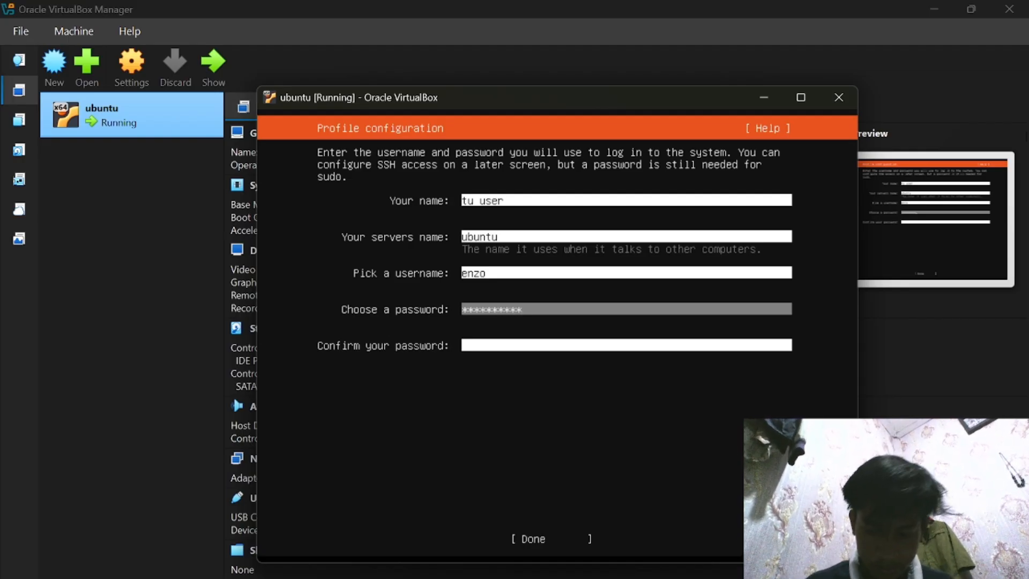
pyautogui.press('Tab')
pyautogui.write('********')
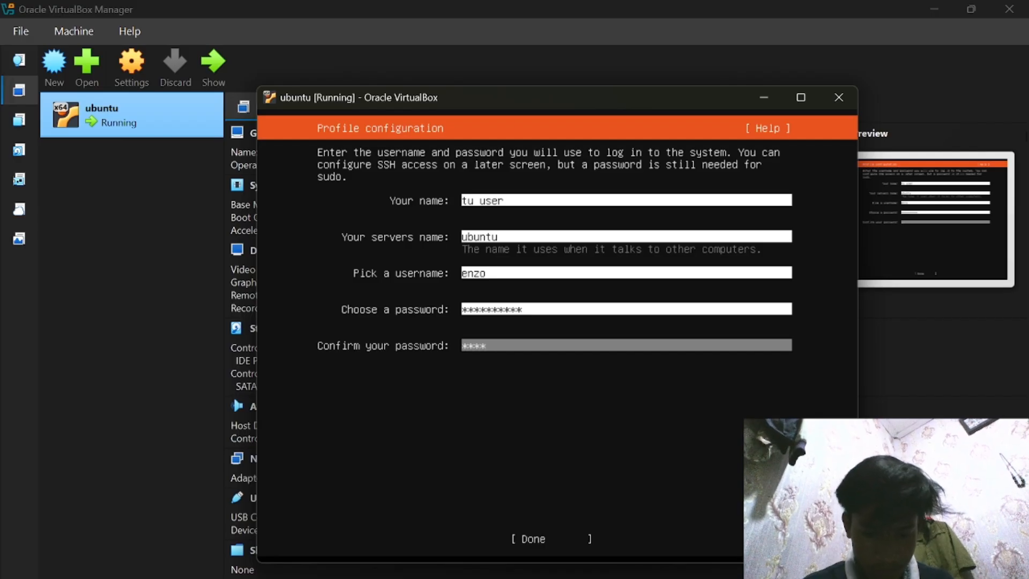
pyautogui.write('***')
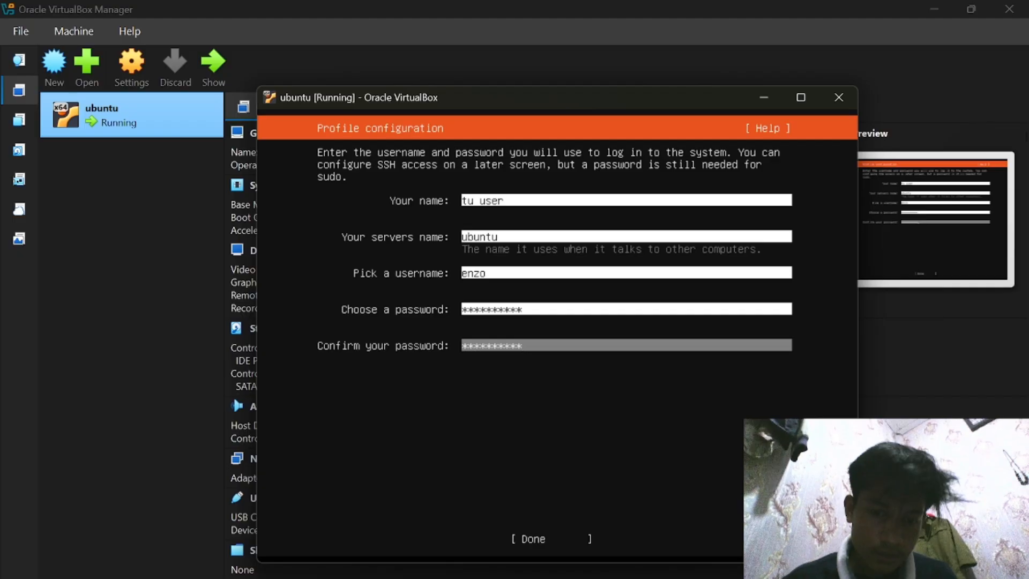
pyautogui.press('Tab')
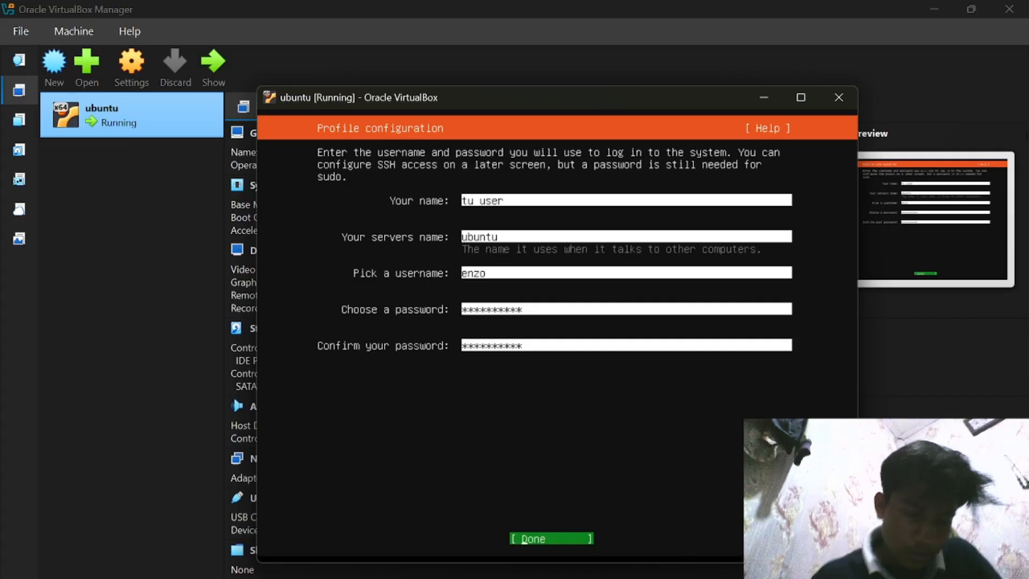
# Submit the completed profile and continue with Ubuntu Pro skipped for now.
pyautogui.press('Return')
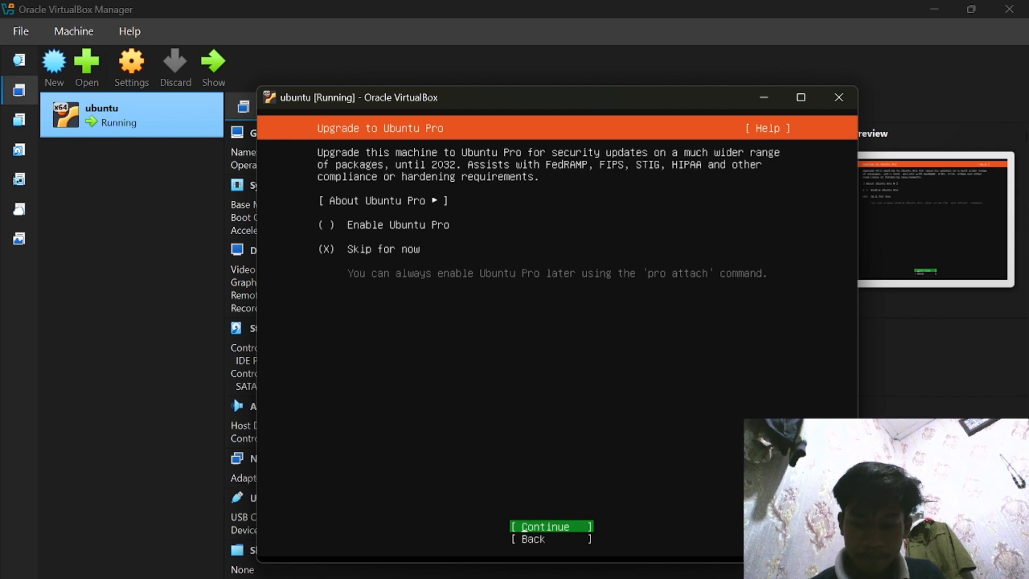
pyautogui.press('Return')
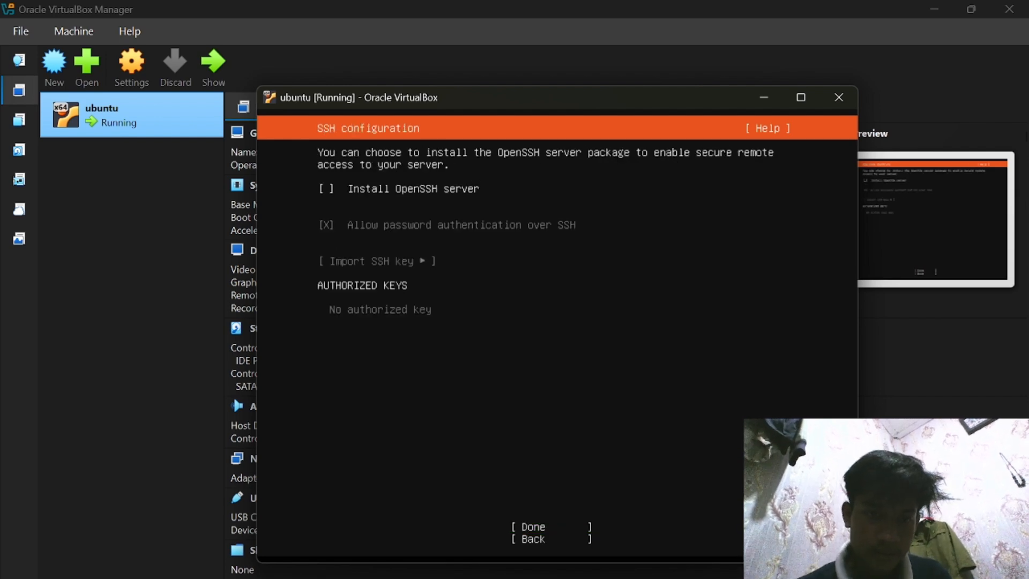
# Choose to install the OpenSSH server without importing an SSH key, and accept the SSH configuration.
pyautogui.press('space')
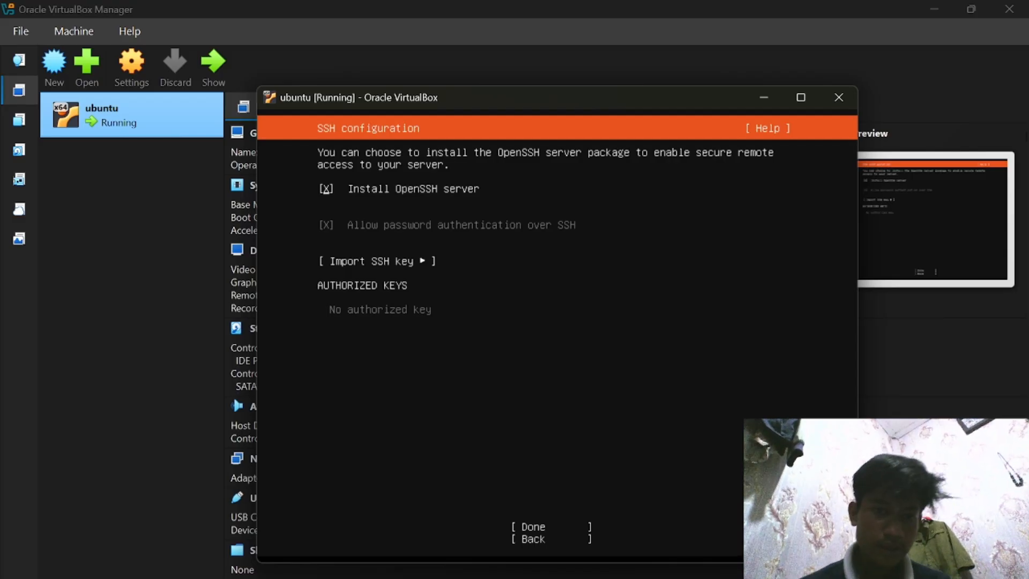
pyautogui.press('Tab')
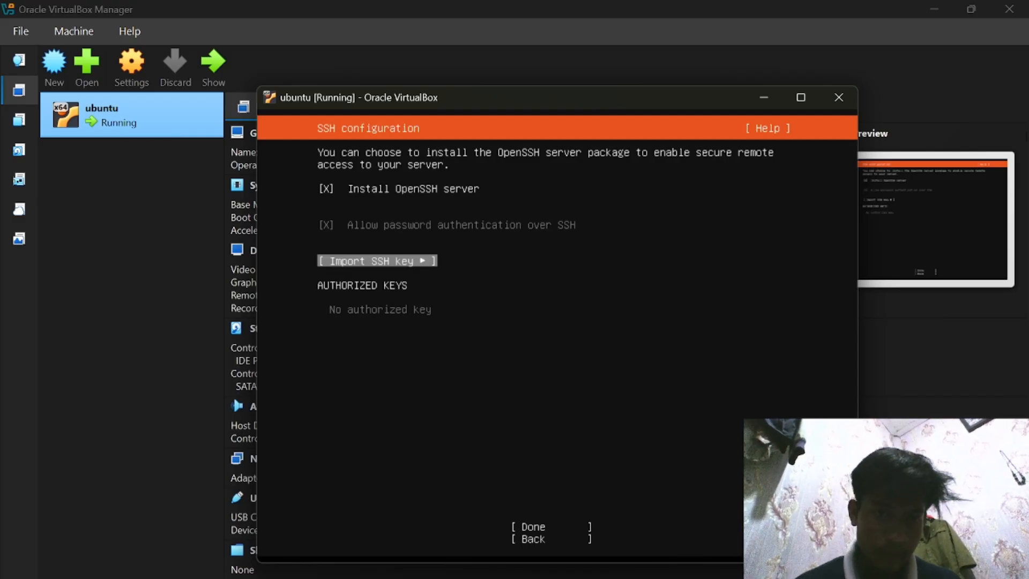
pyautogui.press('Tab')
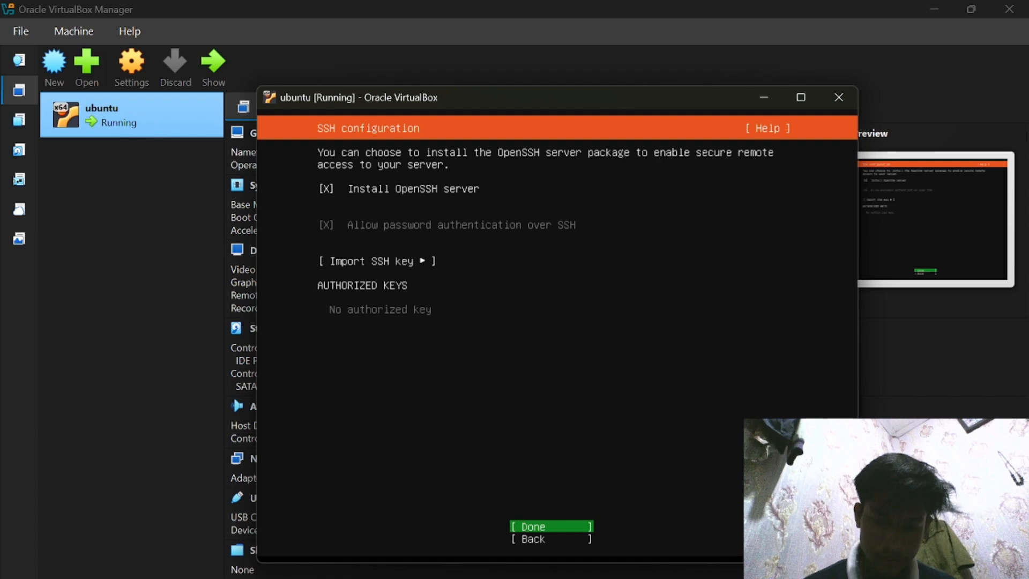
pyautogui.press('Return')
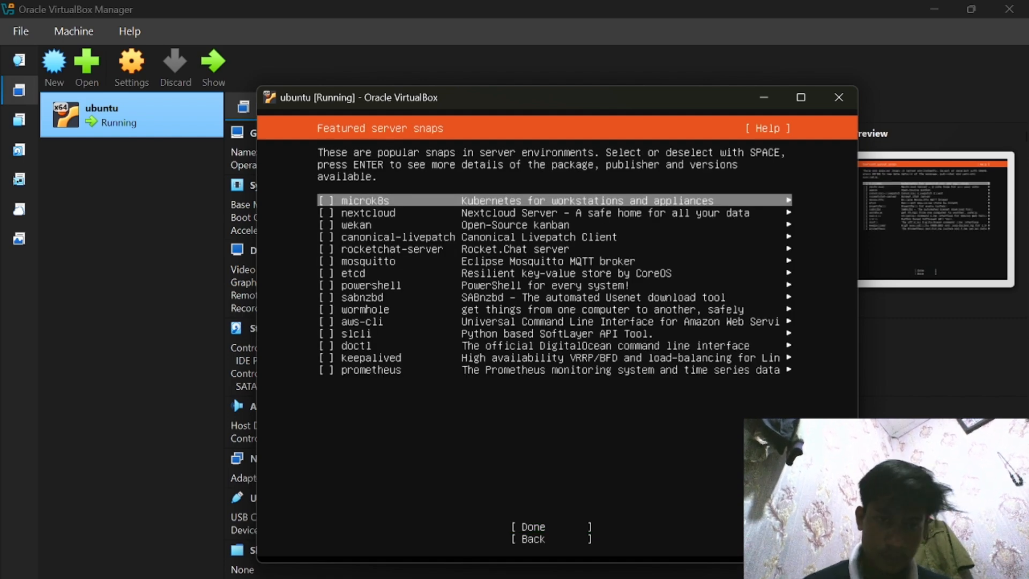
# Leave all featured server snaps unselected and proceed to the system installation.
pyautogui.press('Down')
pyautogui.press('Down')
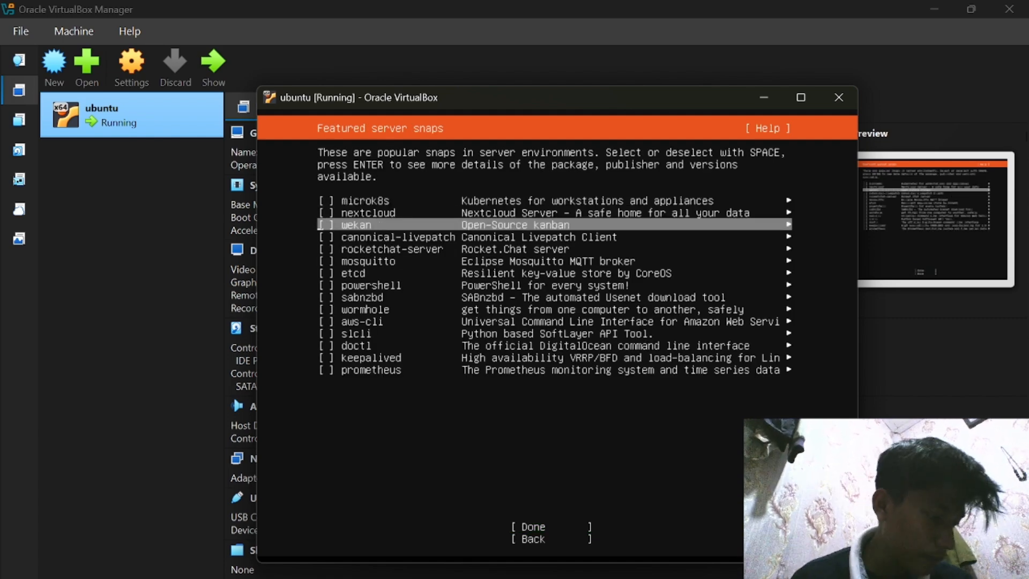
pyautogui.press('Down')
pyautogui.press('Down')
pyautogui.press('Down')
pyautogui.press('Down')
pyautogui.press('Down')
pyautogui.press('Down')
pyautogui.press('Down')
pyautogui.press('Down')
pyautogui.press('Down')
pyautogui.press('Down')
pyautogui.press('Down')
pyautogui.press('Down')
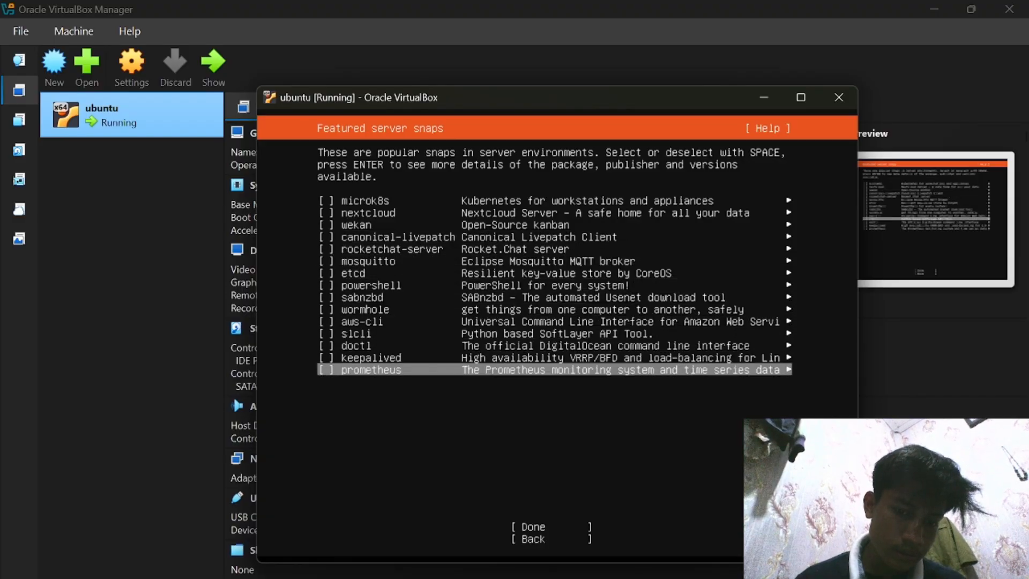
pyautogui.press('Down')
pyautogui.press('Return')
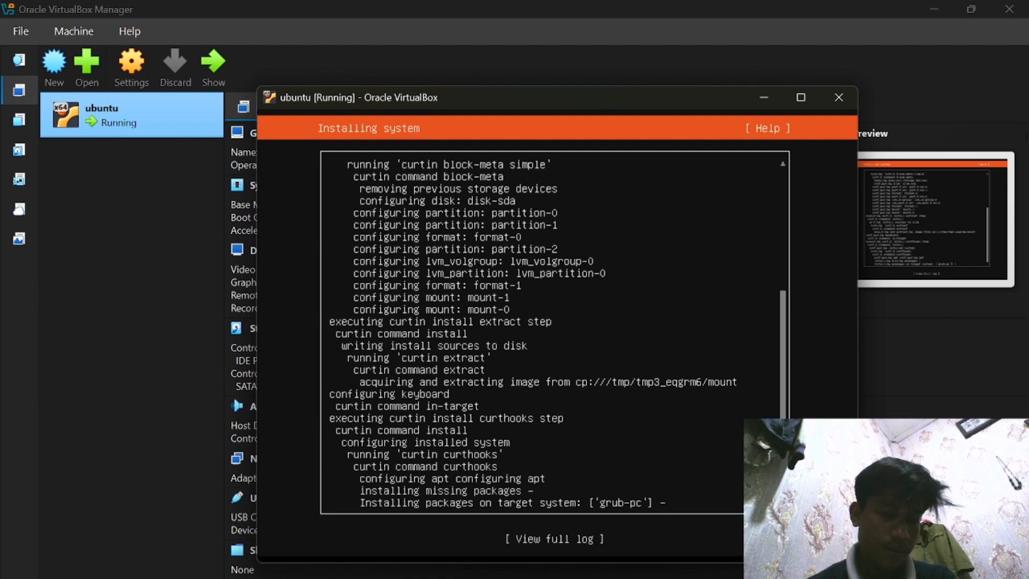
# View the full installer log during the system installation and close it again.
pyautogui.press('Down')
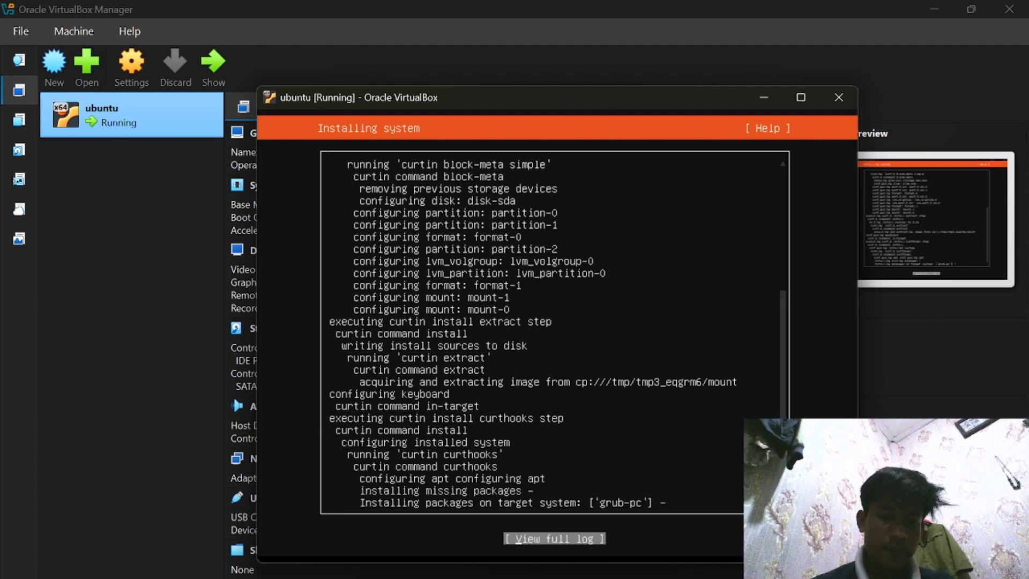
pyautogui.press('Tab')
pyautogui.press('Tab')
pyautogui.press('Down')
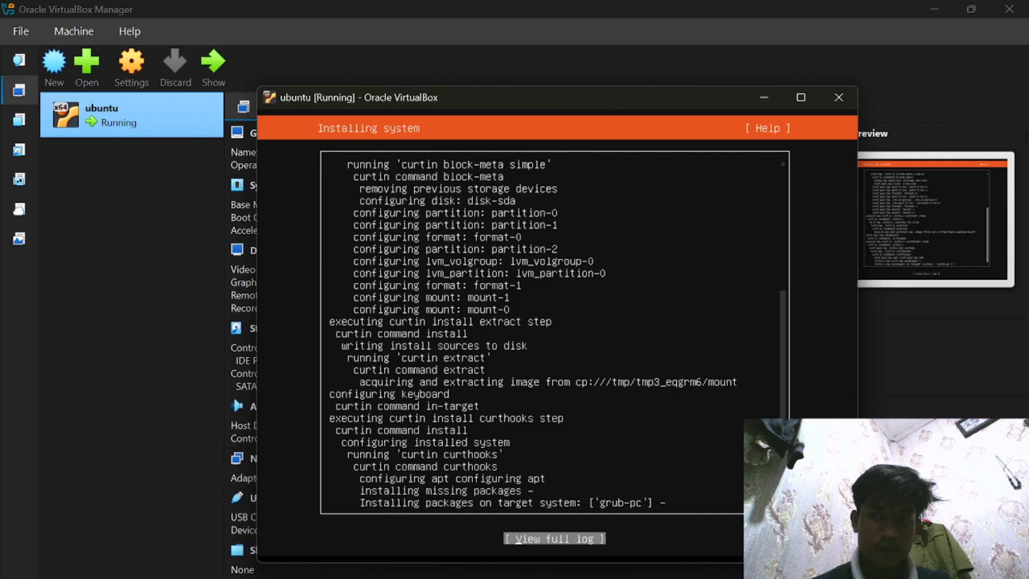
pyautogui.press('Return')
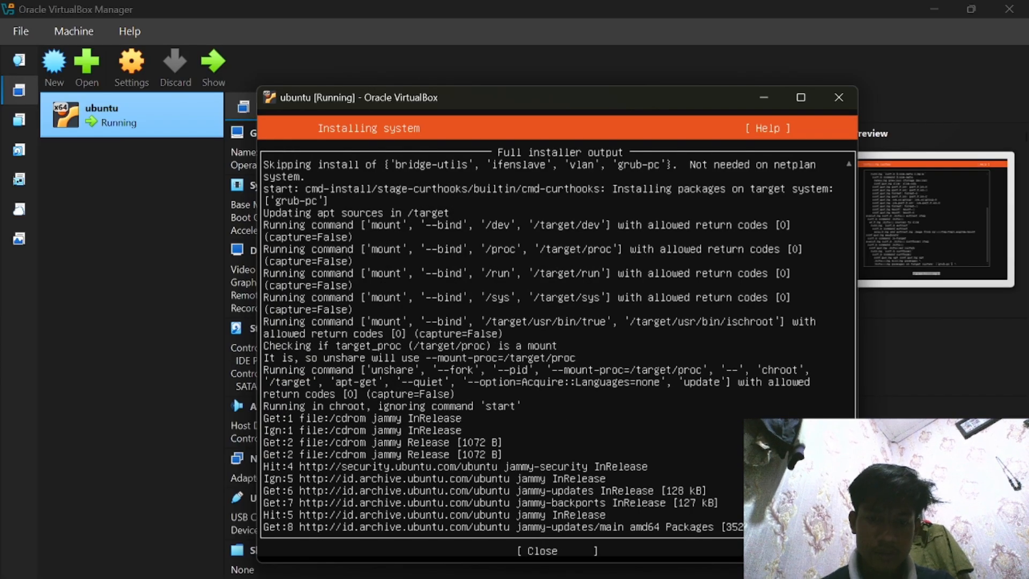
pyautogui.press('Tab')
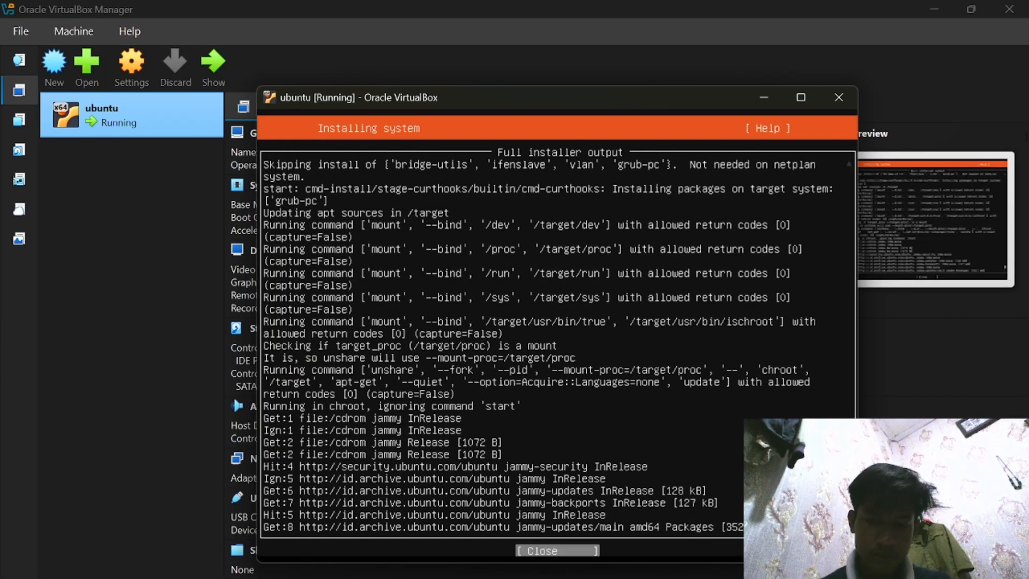
pyautogui.press('Return')
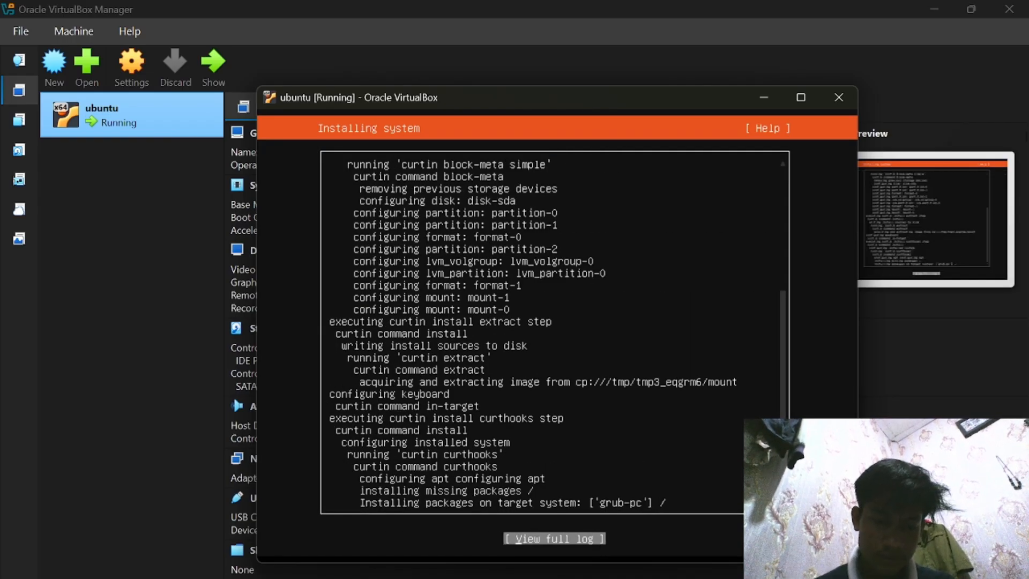
# Reopen the full installer output to check the progress of the package installation.
pyautogui.press('Tab')
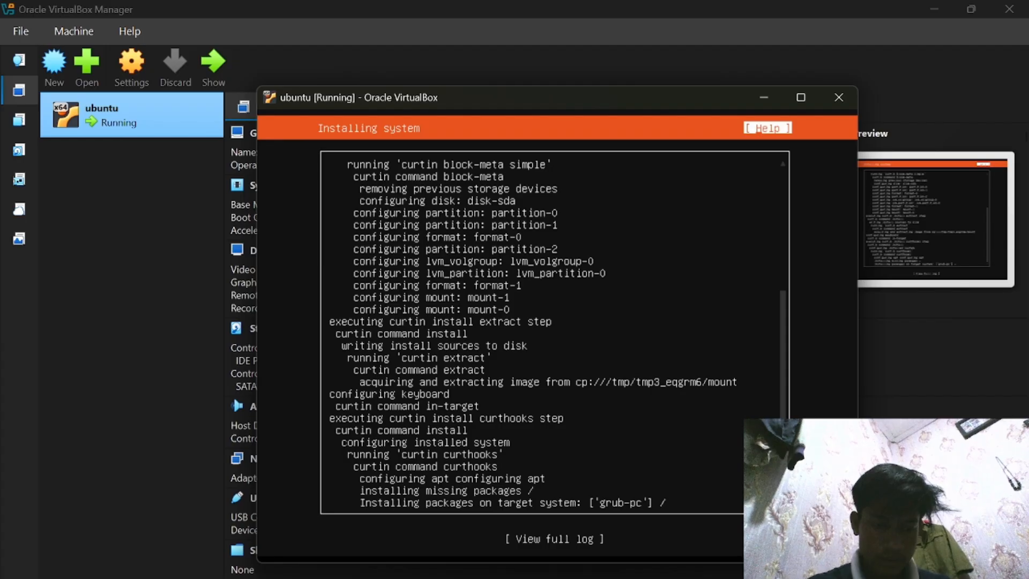
pyautogui.press('Tab')
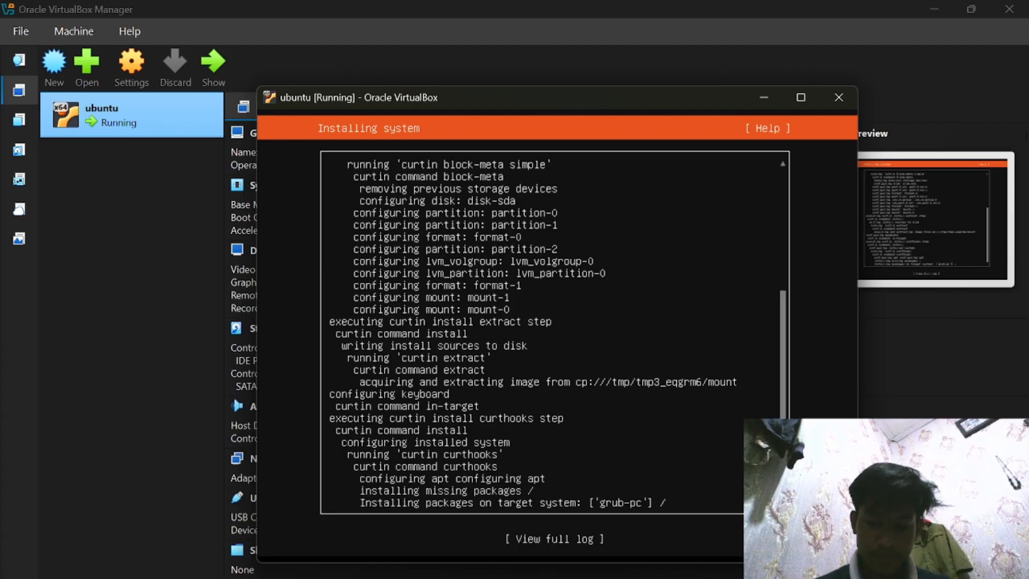
pyautogui.press('Tab')
pyautogui.press('Return')
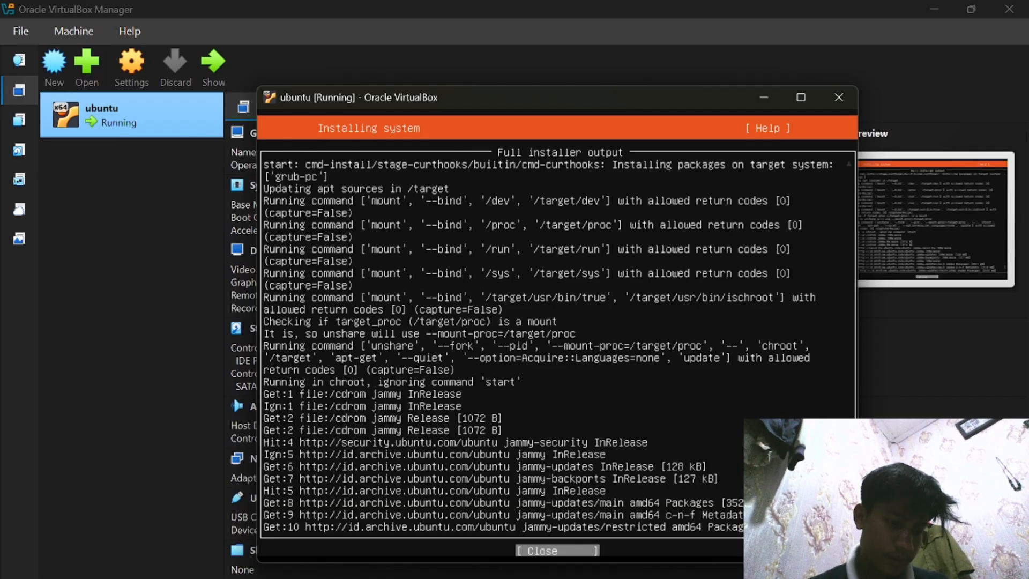
pyautogui.press('Tab')
pyautogui.press('Tab')
pyautogui.press('Tab')
pyautogui.press('Tab')
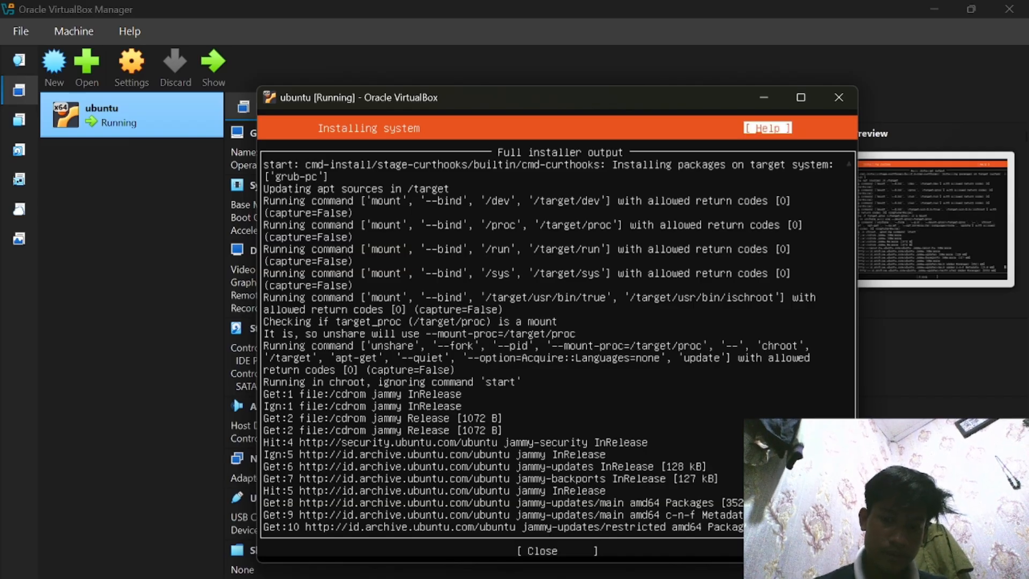
pyautogui.press('Tab')
pyautogui.press('Tab')
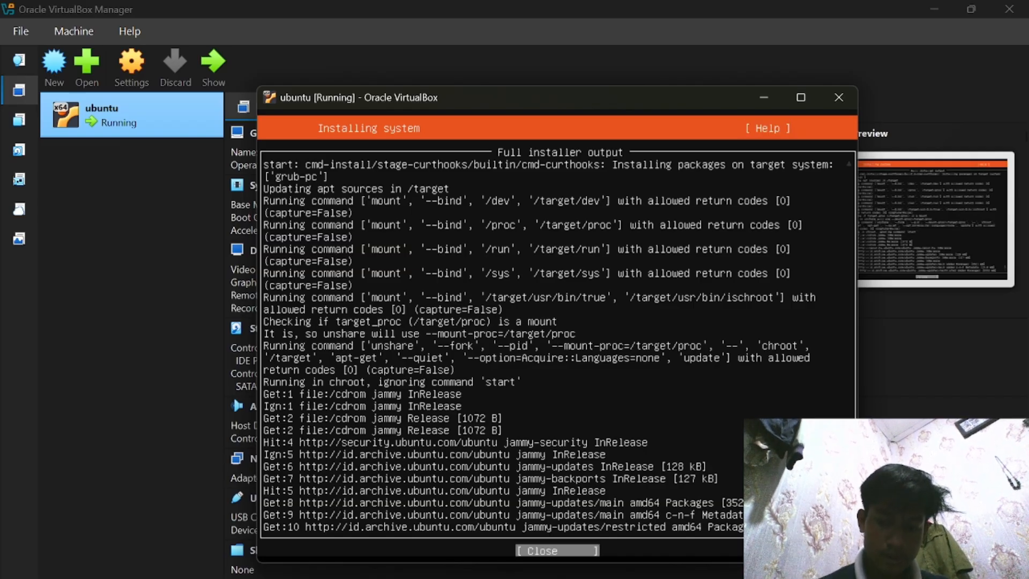